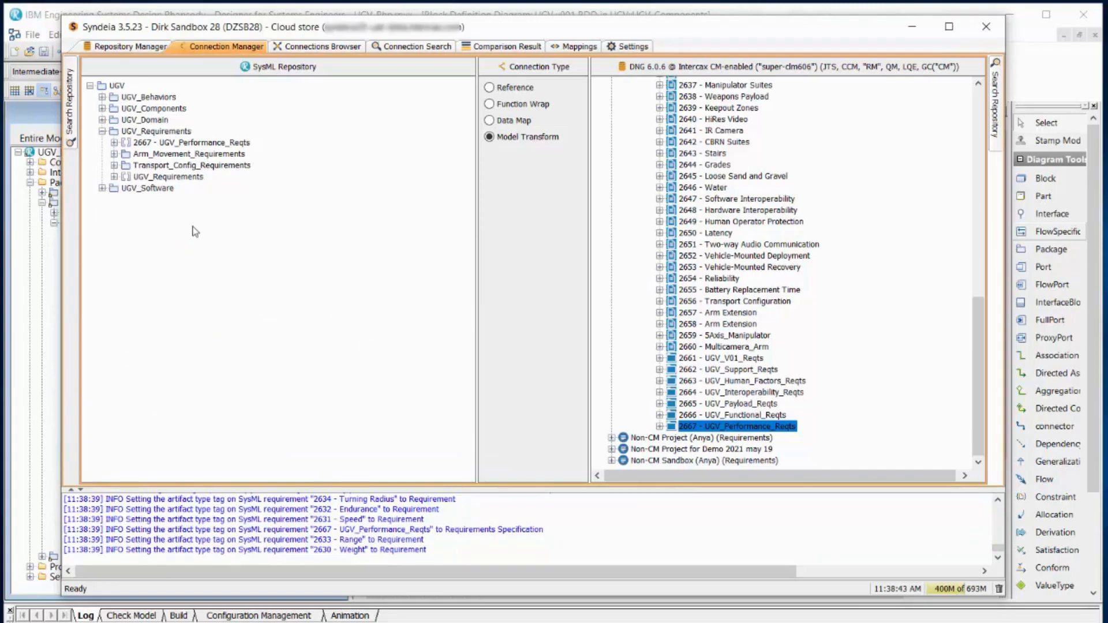
- Open the DOORS-NG artifact connected to the SysML requirement 2633 - Range under 2667 - UGV_Performance_Reqts
{"action": "left_click", "coordinate": [113, 142]}
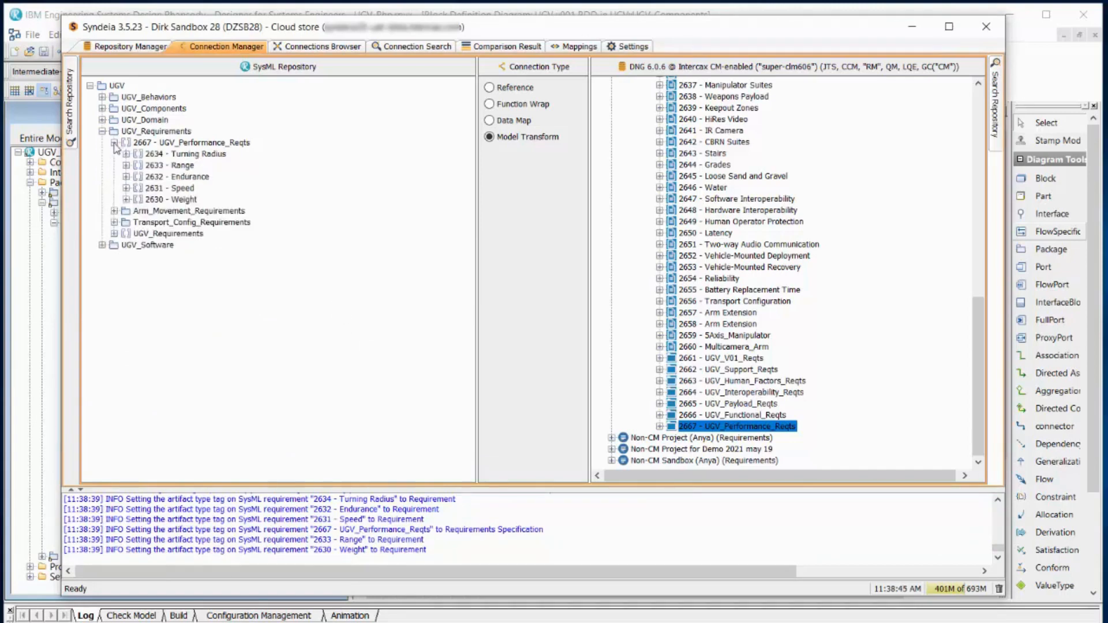
{"action": "right_click", "coordinate": [161, 169]}
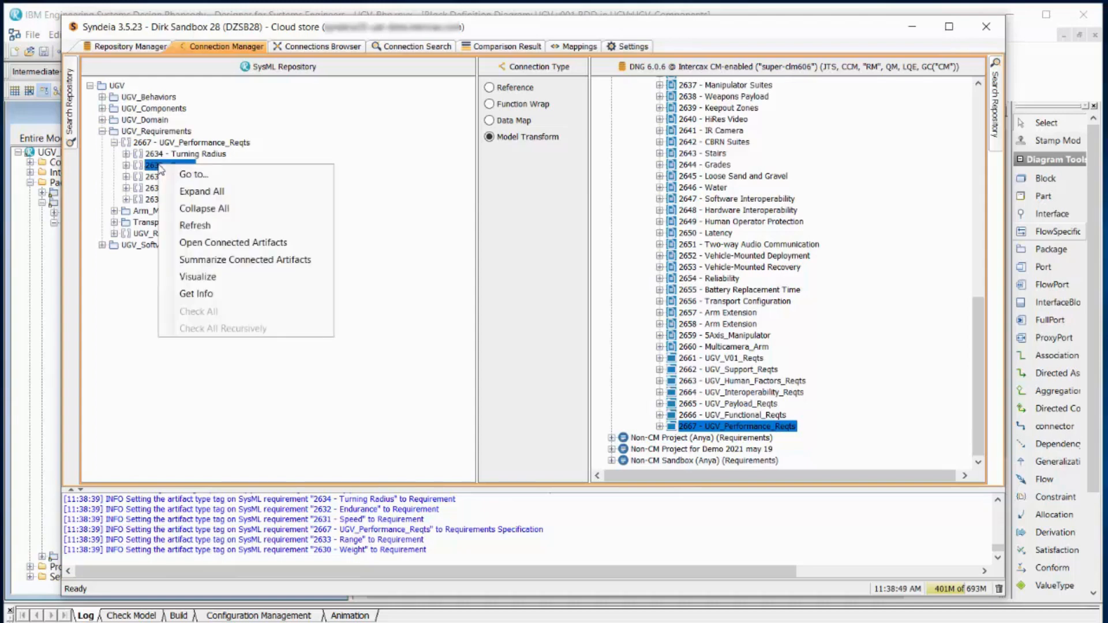
{"action": "left_click", "coordinate": [222, 243]}
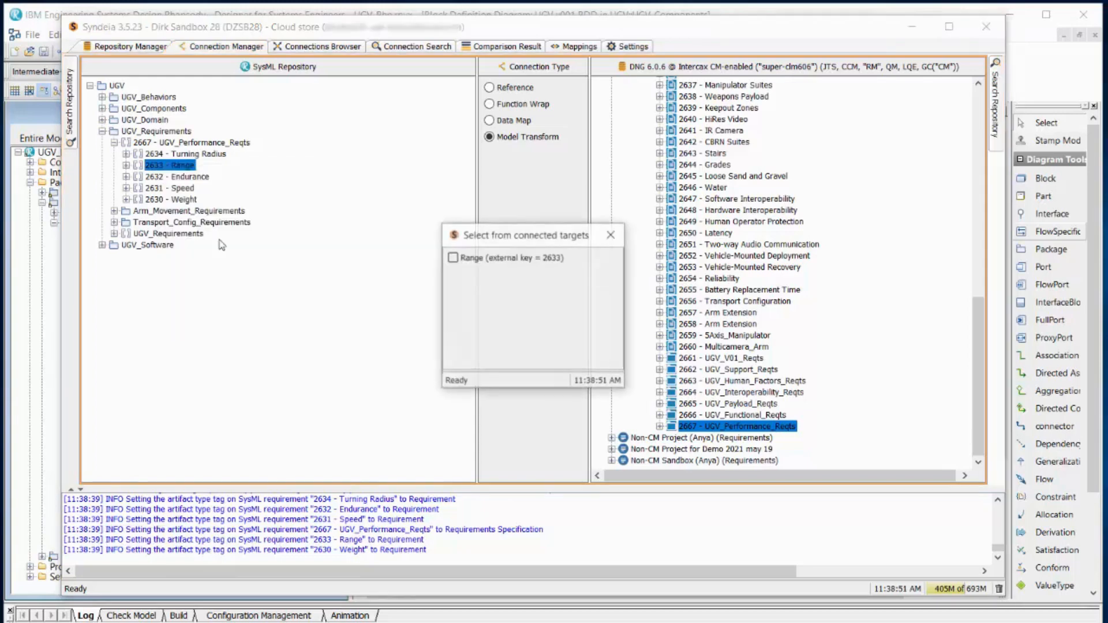
{"action": "left_click", "coordinate": [454, 258]}
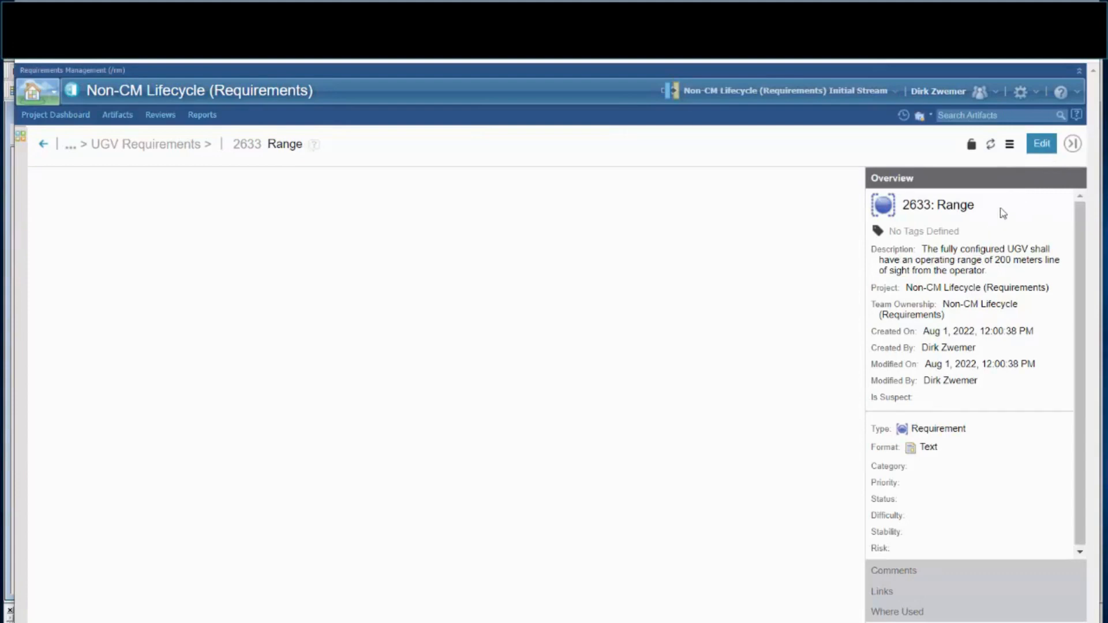
- Edit the Range requirement's description so the operating range is 300 meters, and finish editing
{"action": "left_click", "coordinate": [1042, 144]}
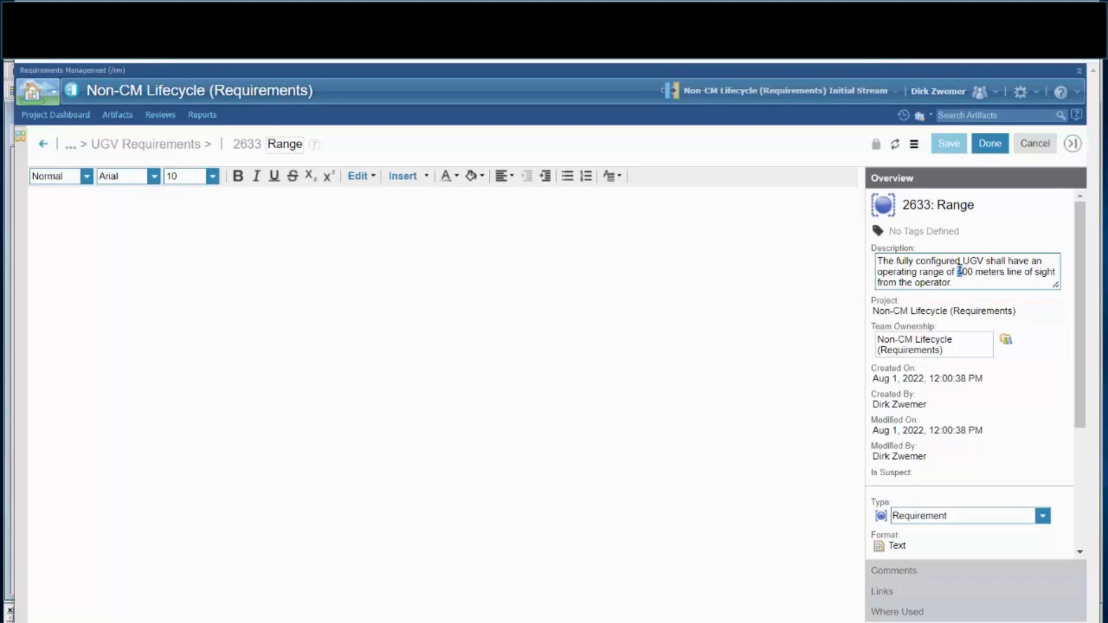
{"action": "type", "text": "3"}
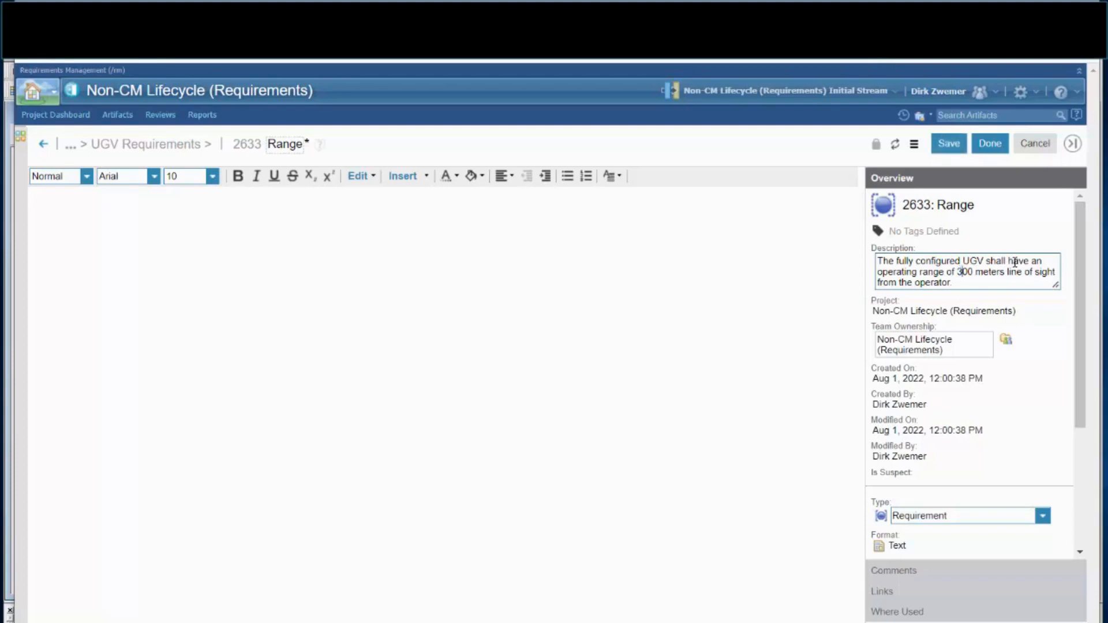
{"action": "left_click", "coordinate": [991, 143]}
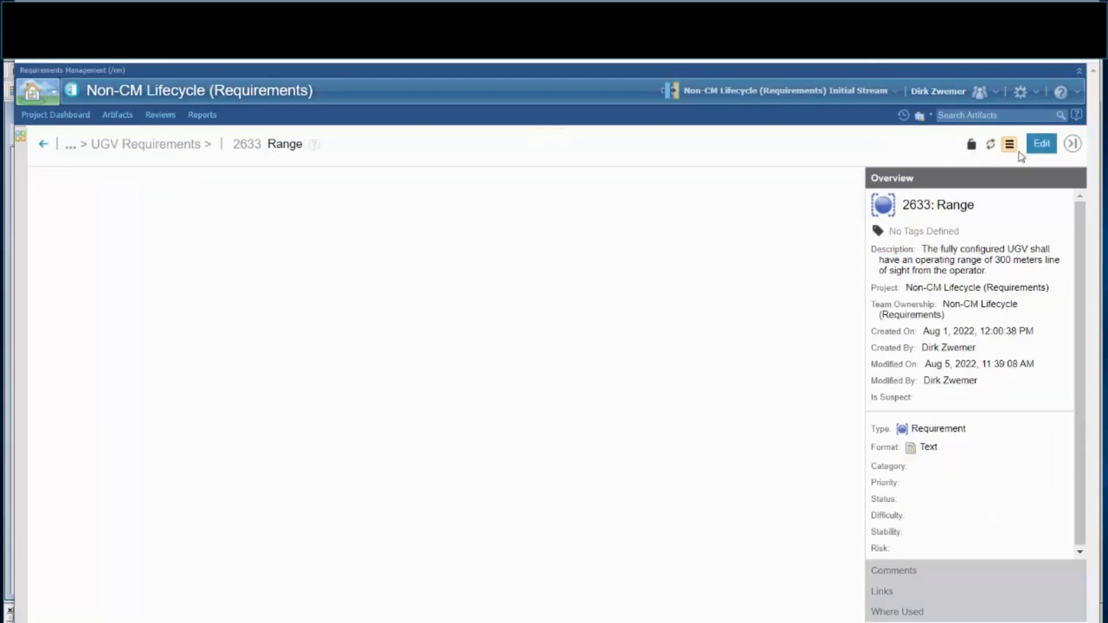
- Switch to Syndeia and retrieve all connections in the connection search
{"action": "key", "text": "alt+Tab"}
{"action": "left_click", "coordinate": [442, 48]}
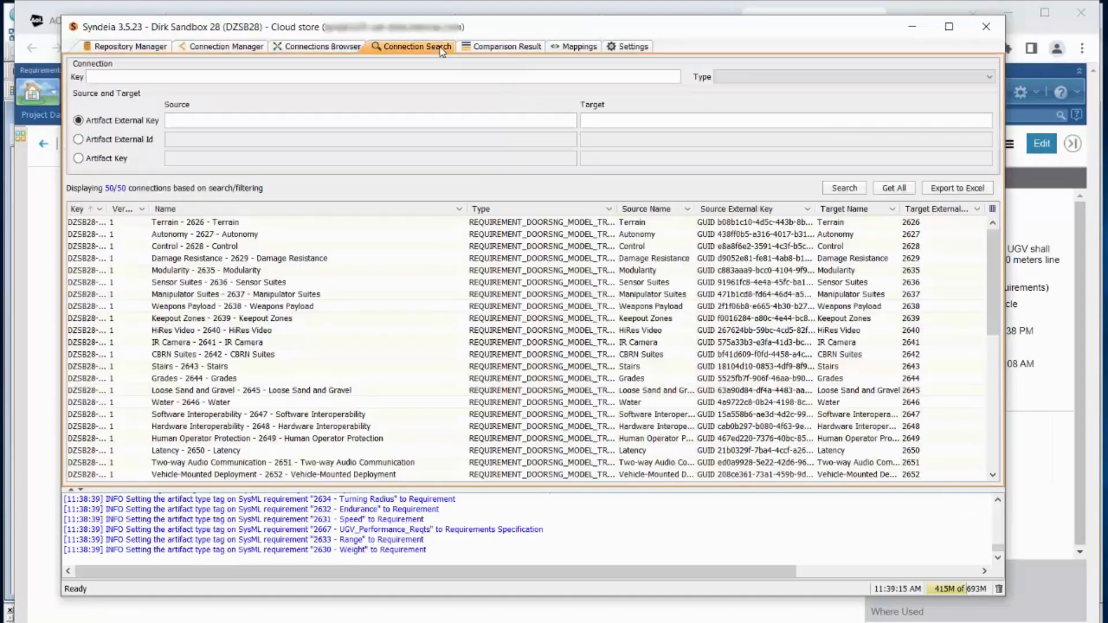
{"action": "left_click", "coordinate": [902, 191]}
{"action": "left_click_drag", "start_coordinate": [997, 281], "coordinate": [1005, 426]}
- Compare source and target of the 2633 - Range connection and sync the target's change to the source
{"action": "right_click", "coordinate": [716, 440]}
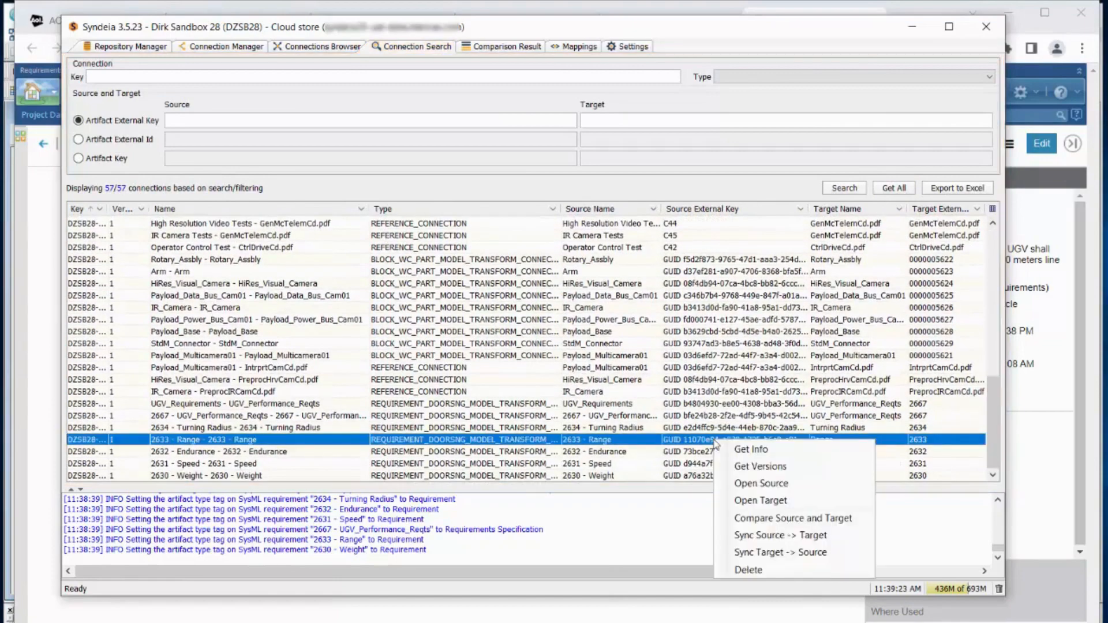
{"action": "left_click", "coordinate": [774, 521]}
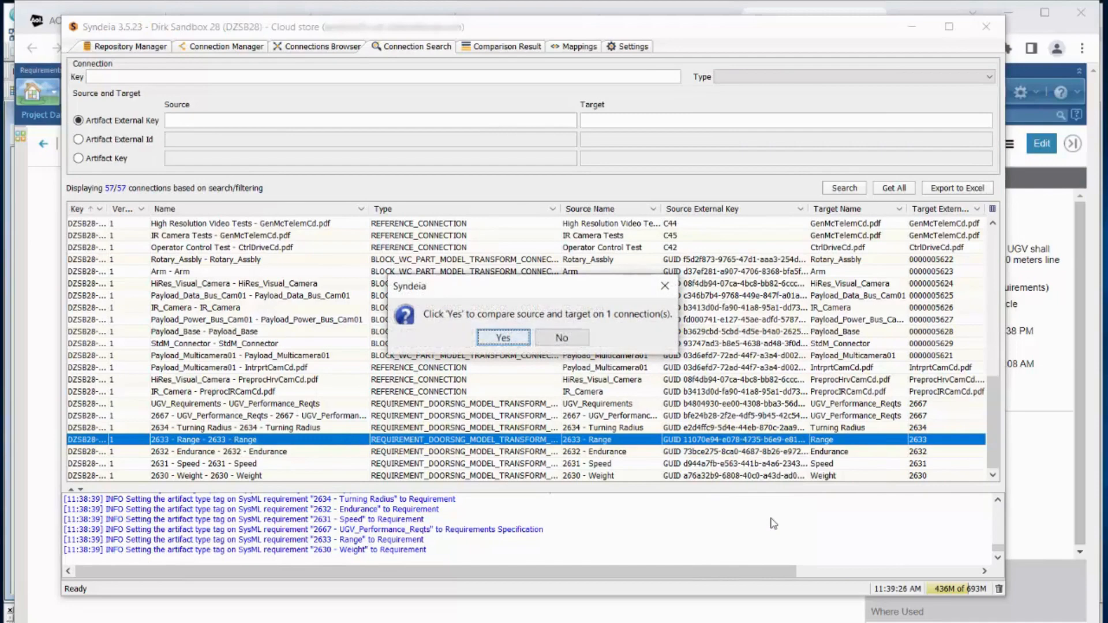
{"action": "left_click", "coordinate": [485, 346]}
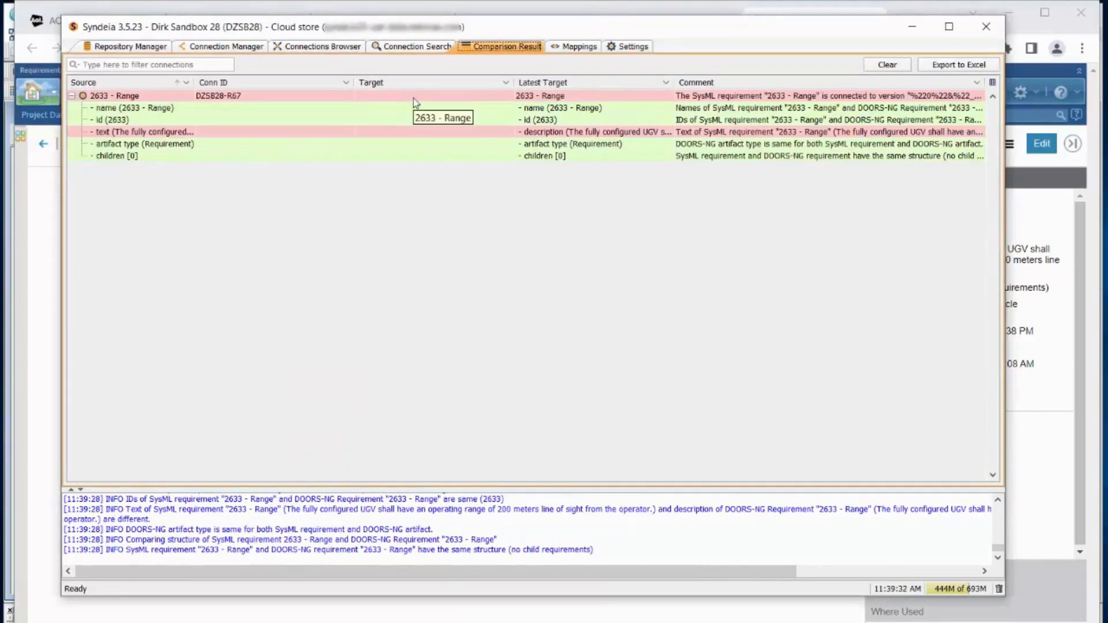
{"action": "right_click", "coordinate": [416, 102]}
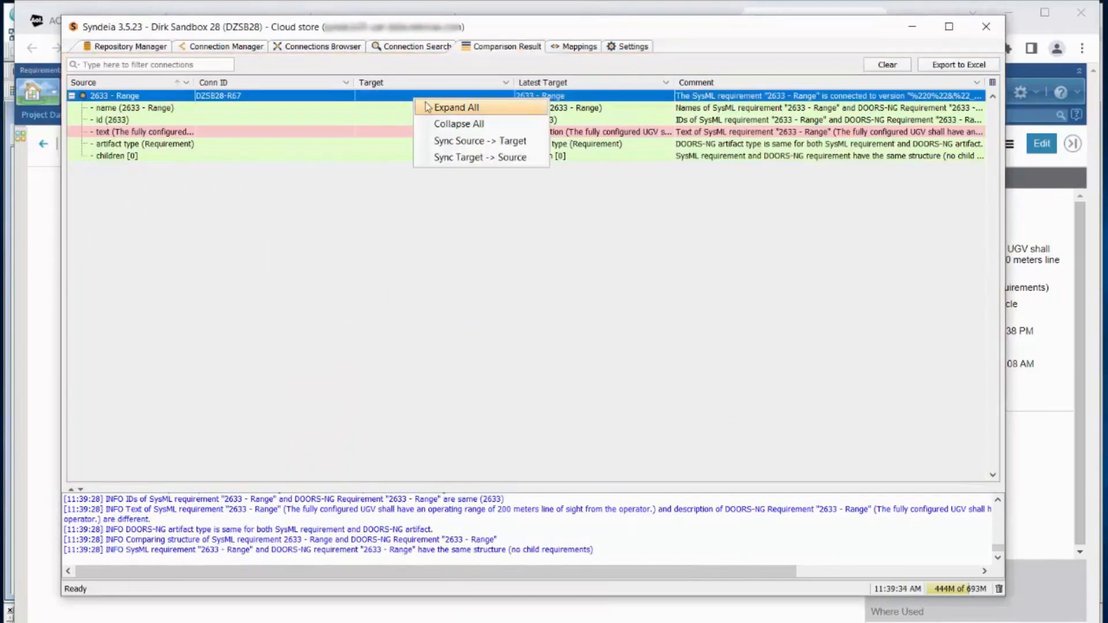
{"action": "left_click", "coordinate": [470, 157]}
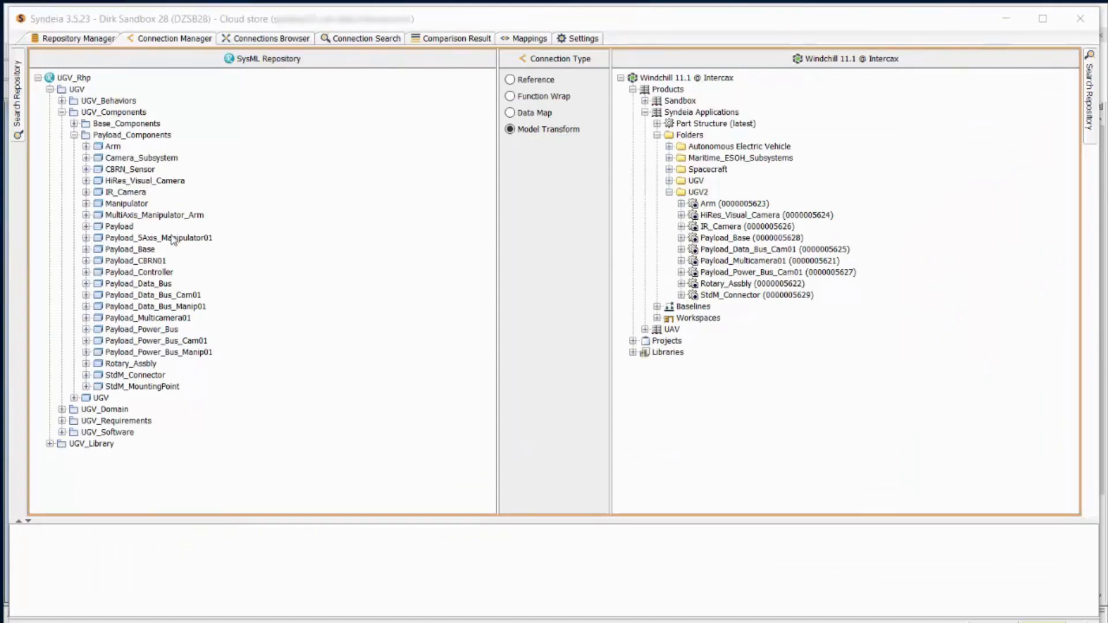
- Generate a Windchill part structure in the UGV2 folder from the Payload_5Axis_Manipulator01 block using Model Transform
{"action": "left_click_drag", "start_coordinate": [173, 240], "coordinate": [683, 198]}
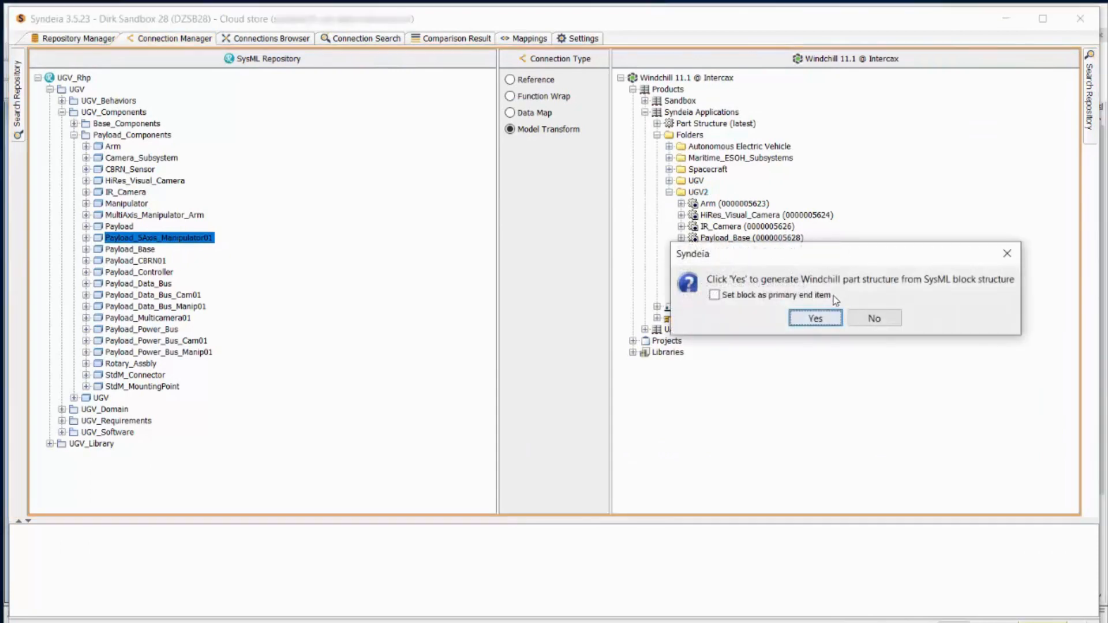
{"action": "left_click", "coordinate": [802, 318]}
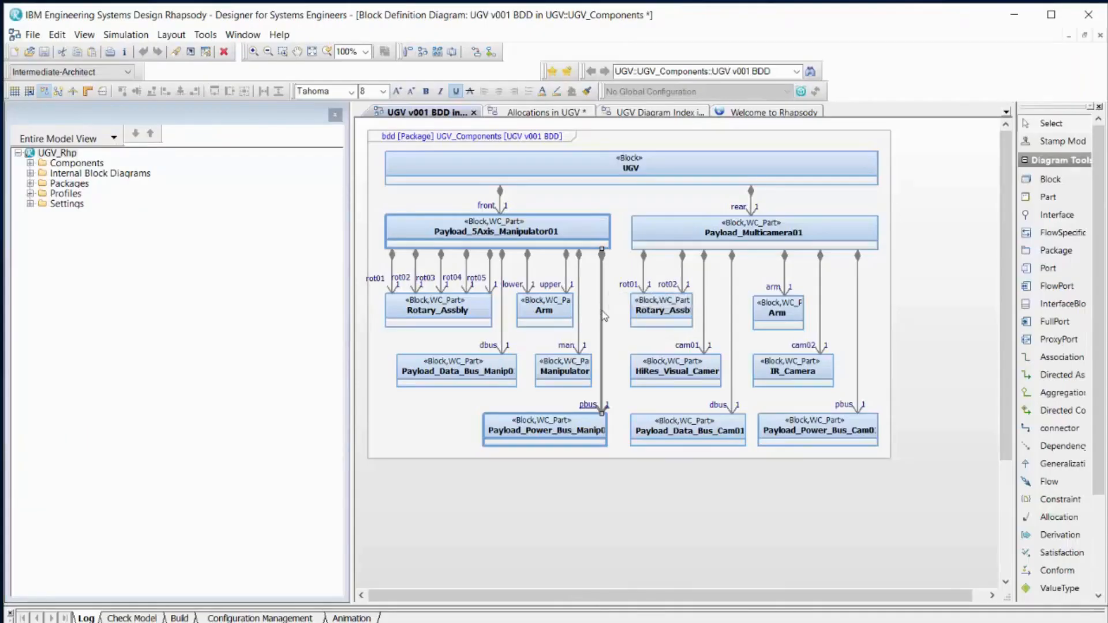
- In Rhapsody, delete the pbus relation between Payload_5Axis_Manipulator01 and its power bus block from the model
{"action": "right_click", "coordinate": [602, 310]}
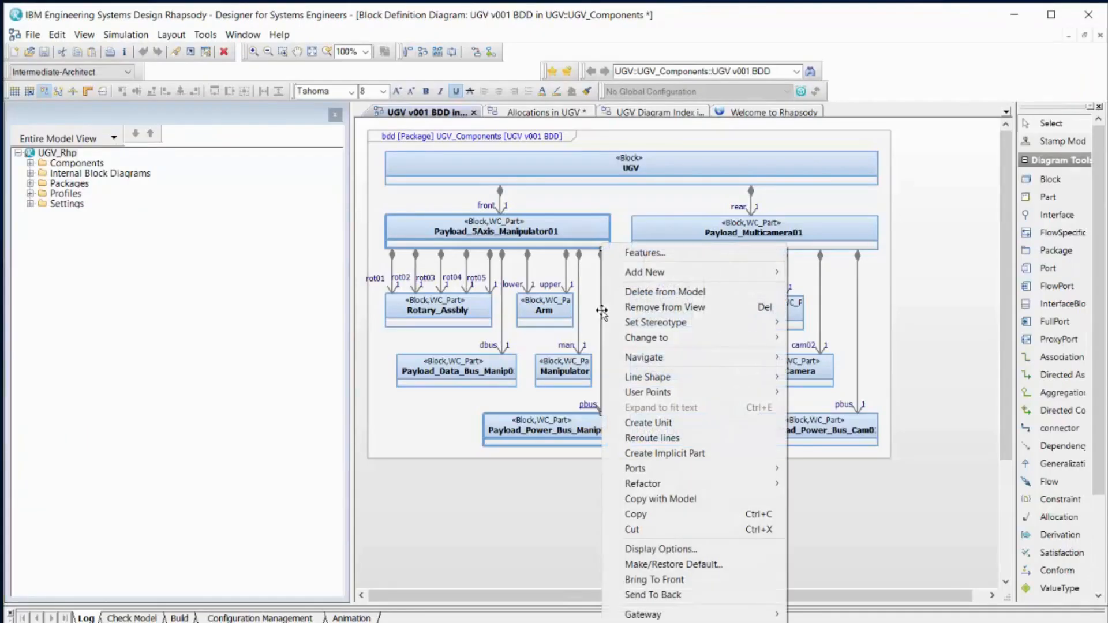
{"action": "left_click", "coordinate": [634, 293]}
{"action": "left_click", "coordinate": [625, 372]}
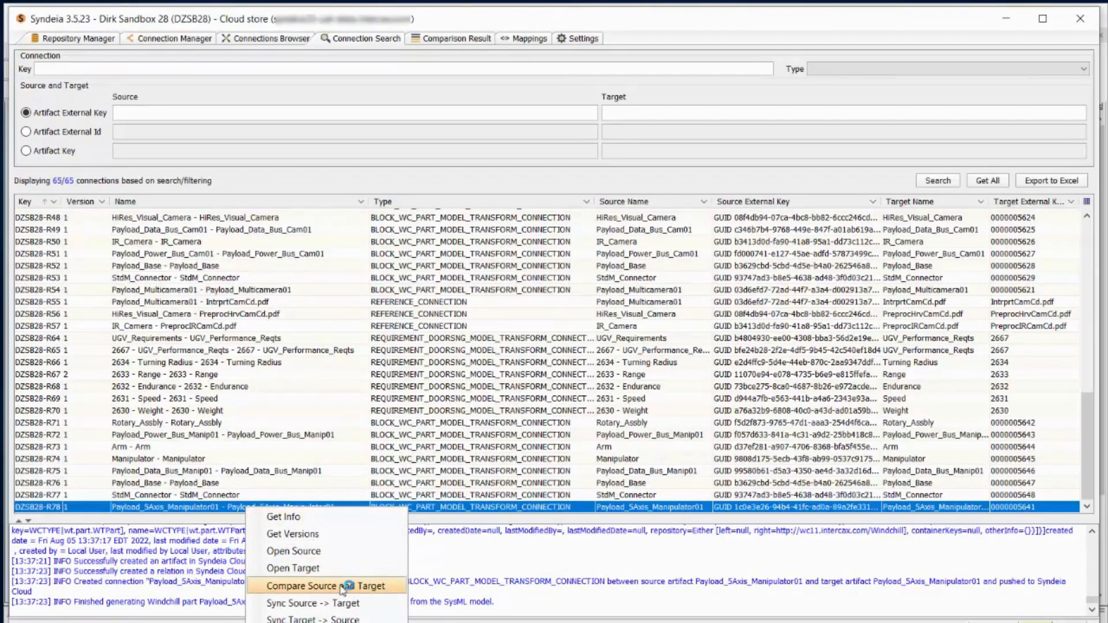
- Compare source and target of the Payload_5Axis_Manipulator01 connection in Syndeia and sync the source's change to the target
{"action": "left_click", "coordinate": [342, 586]}
{"action": "left_click", "coordinate": [524, 353]}
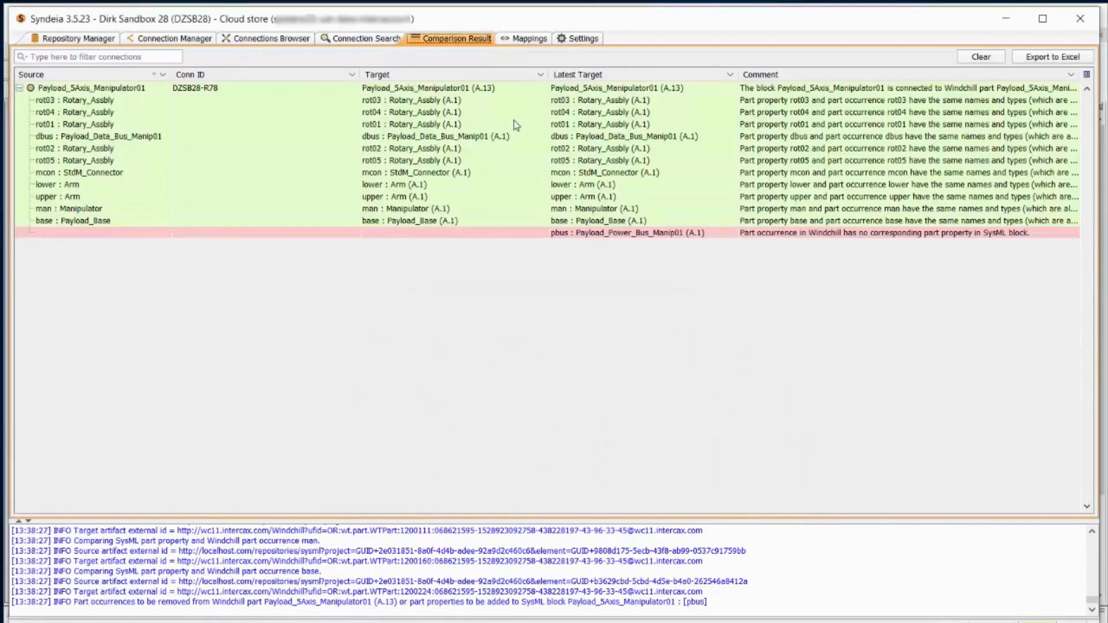
{"action": "right_click", "coordinate": [504, 88]}
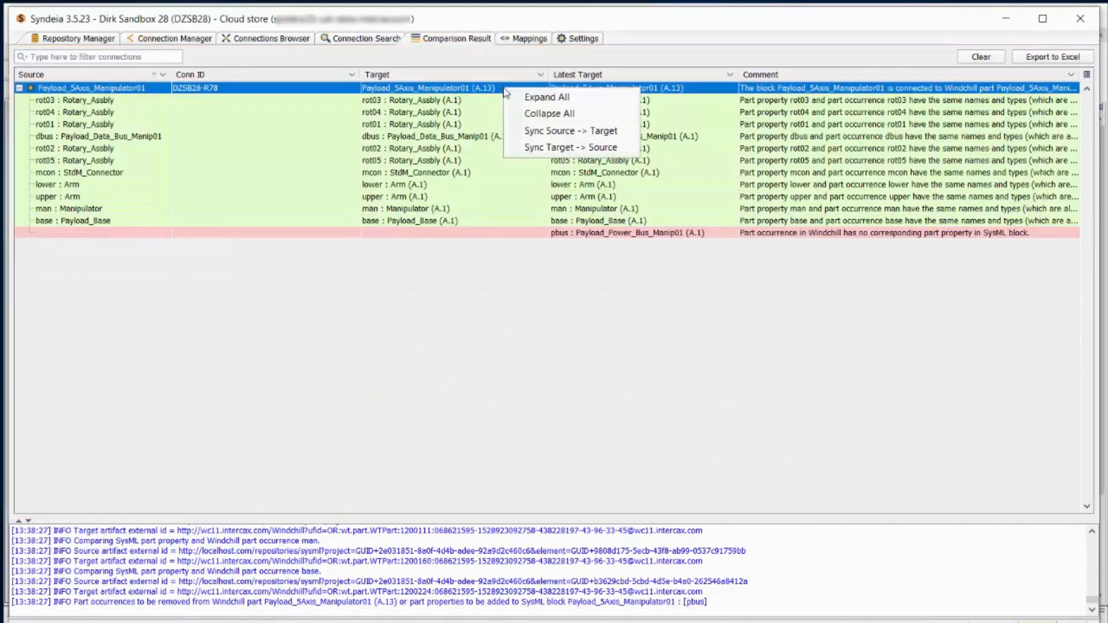
{"action": "left_click", "coordinate": [548, 131]}
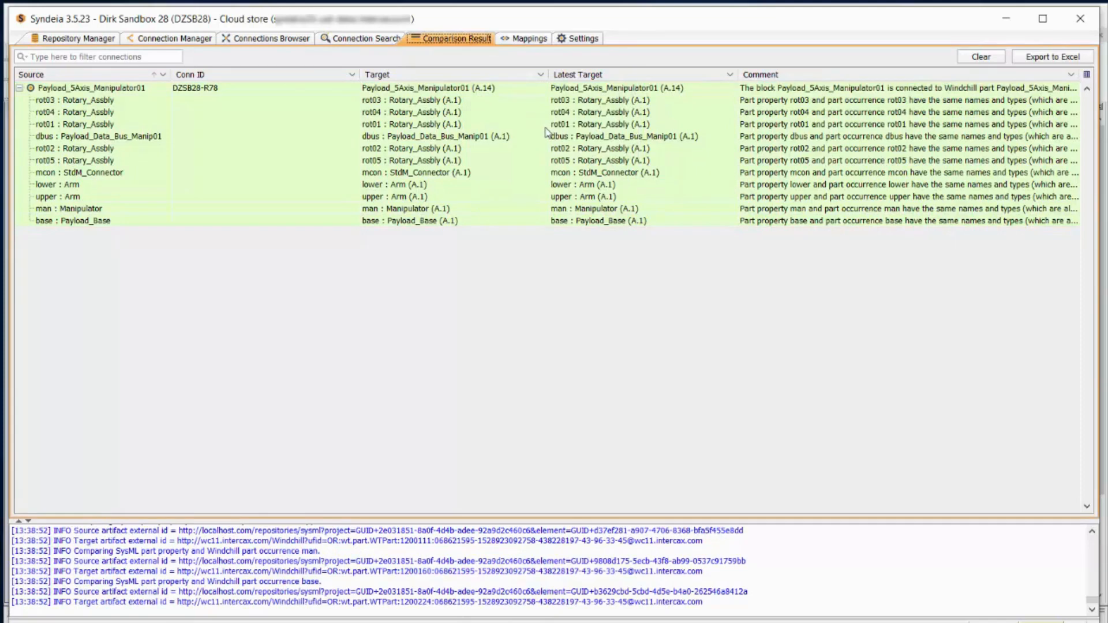
- Create a Reference connection from the GitHub file GenTelemCd.pdf to the TestRail case Autonomous Return Test, and open the connection's target
{"action": "left_click", "coordinate": [183, 40]}
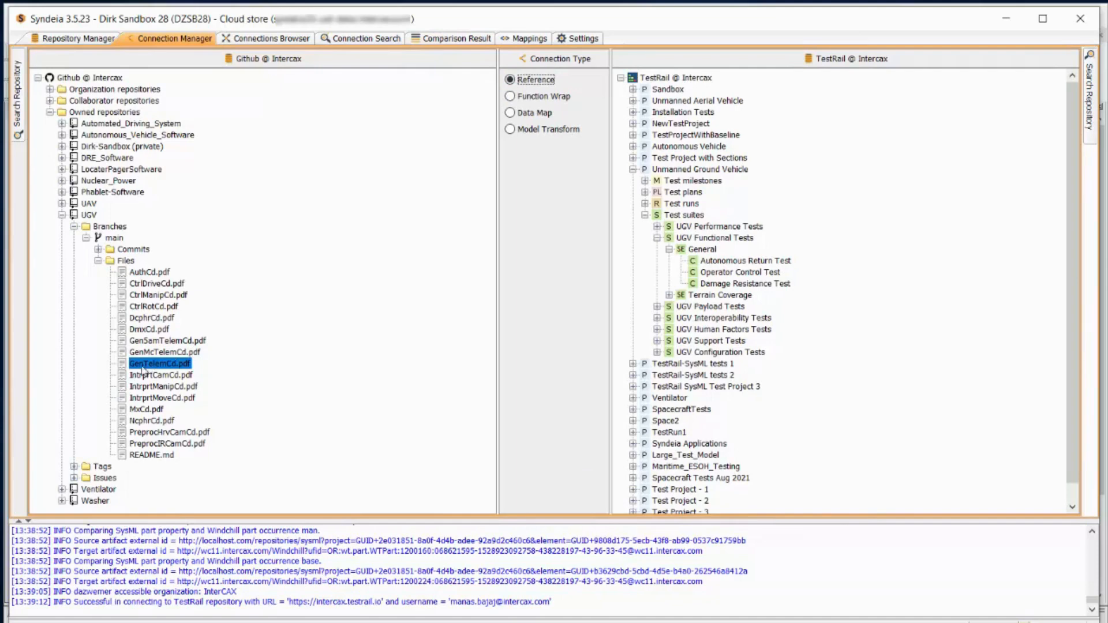
{"action": "left_click_drag", "start_coordinate": [143, 371], "coordinate": [709, 265]}
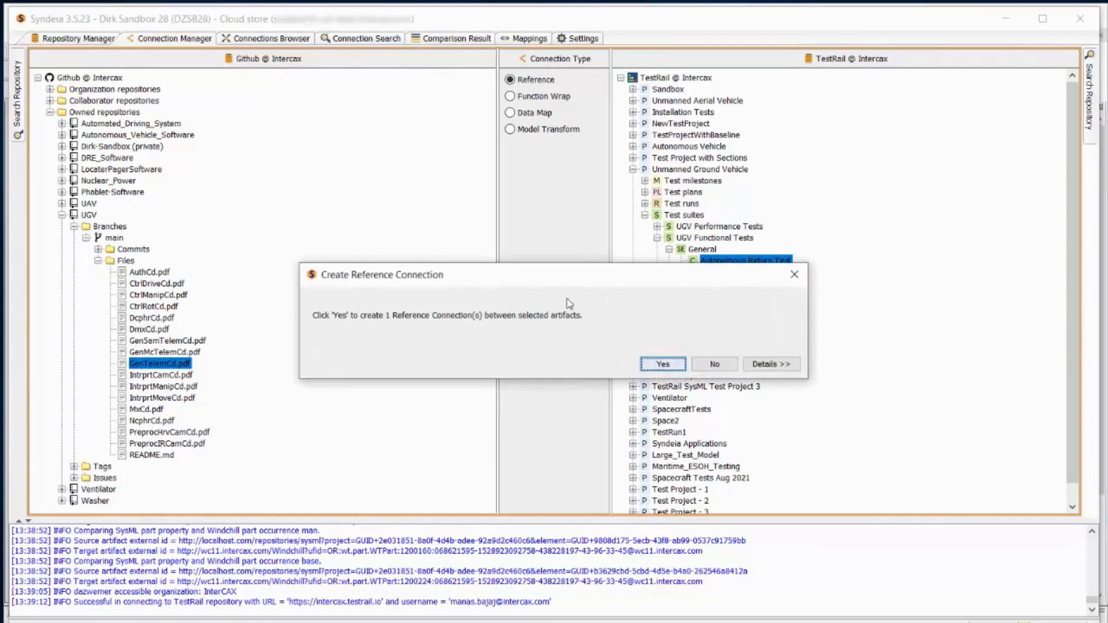
{"action": "left_click", "coordinate": [669, 366]}
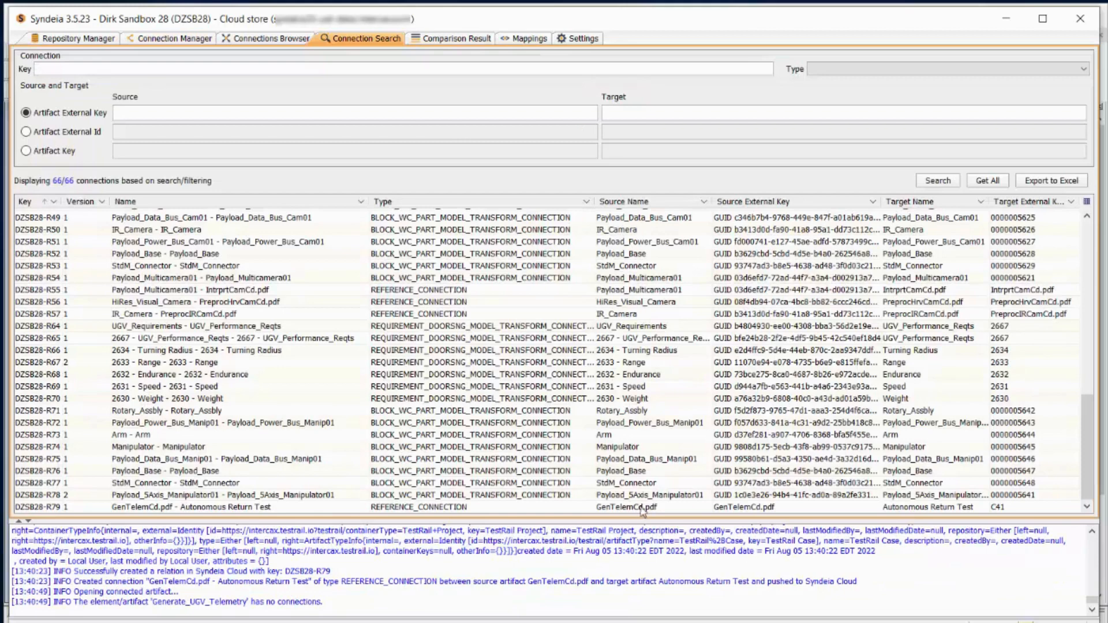
{"action": "right_click", "coordinate": [641, 509]}
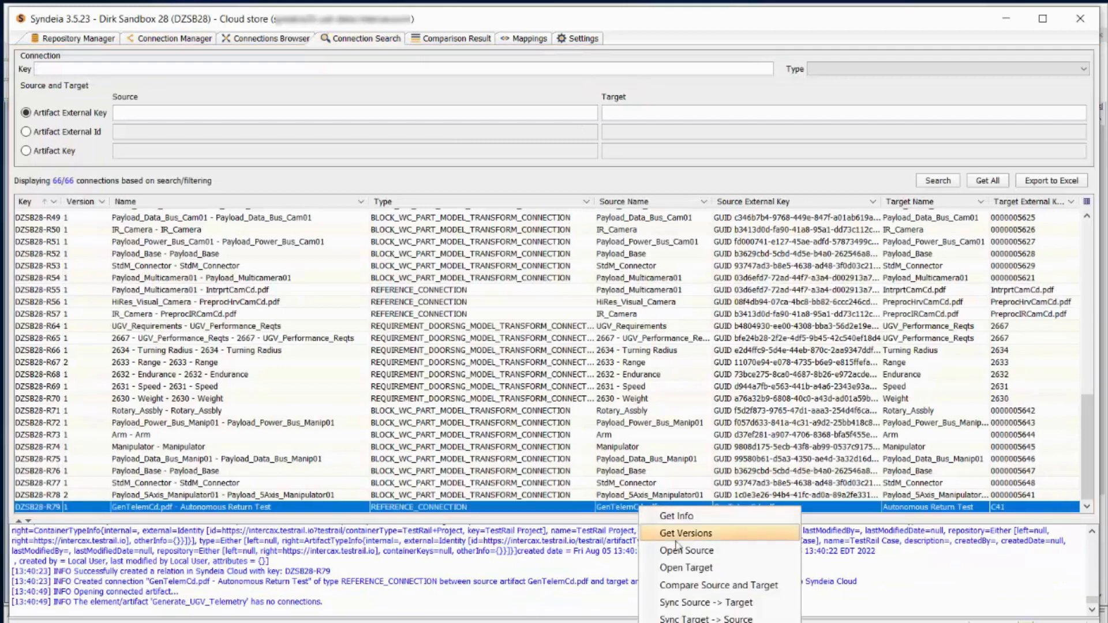
{"action": "left_click", "coordinate": [686, 568]}
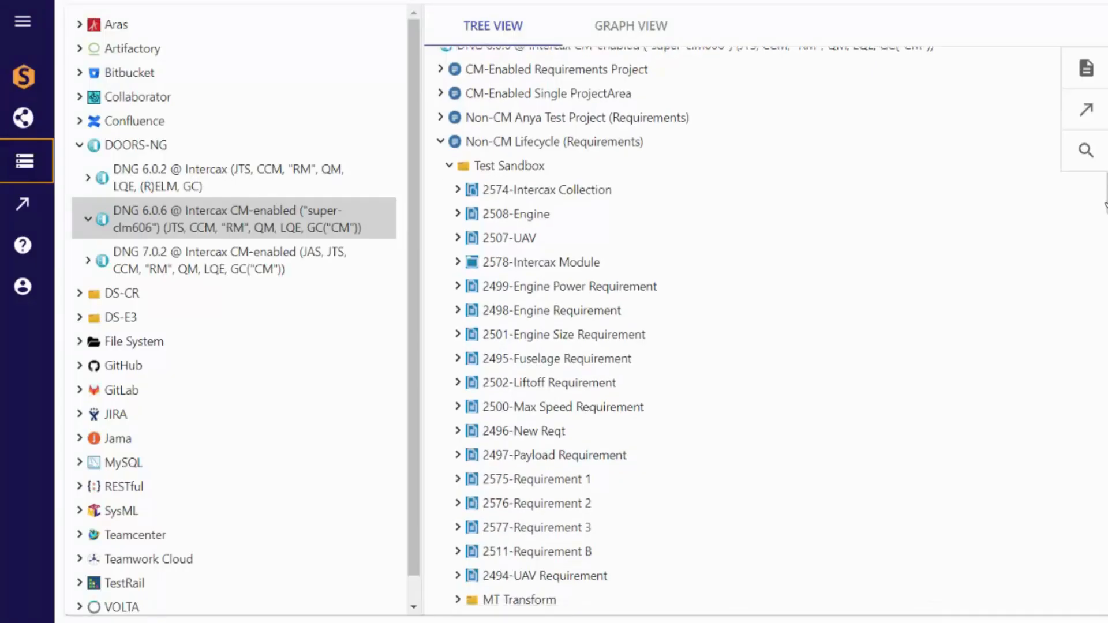
- In the Syndeia web dashboard, show the DOORS-NG requirement 2640-HiRes Video in graph view and expand its node and the connected HiRes Video node
{"action": "left_click_drag", "start_coordinate": [1105, 284], "coordinate": [1105, 393]}
{"action": "left_click", "coordinate": [630, 26]}
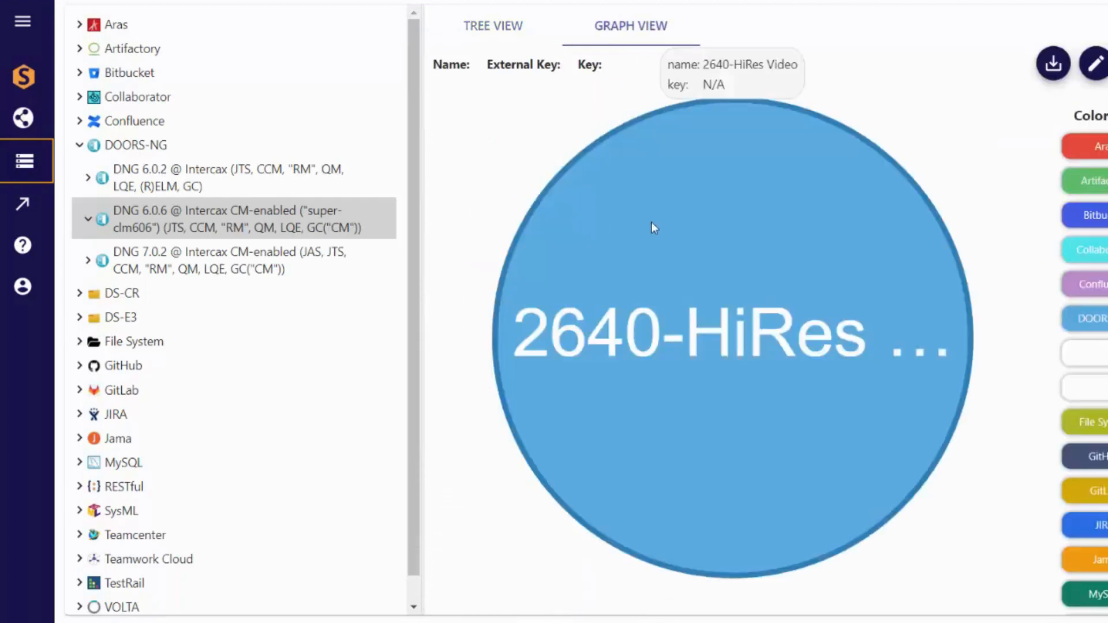
{"action": "right_click", "coordinate": [652, 222]}
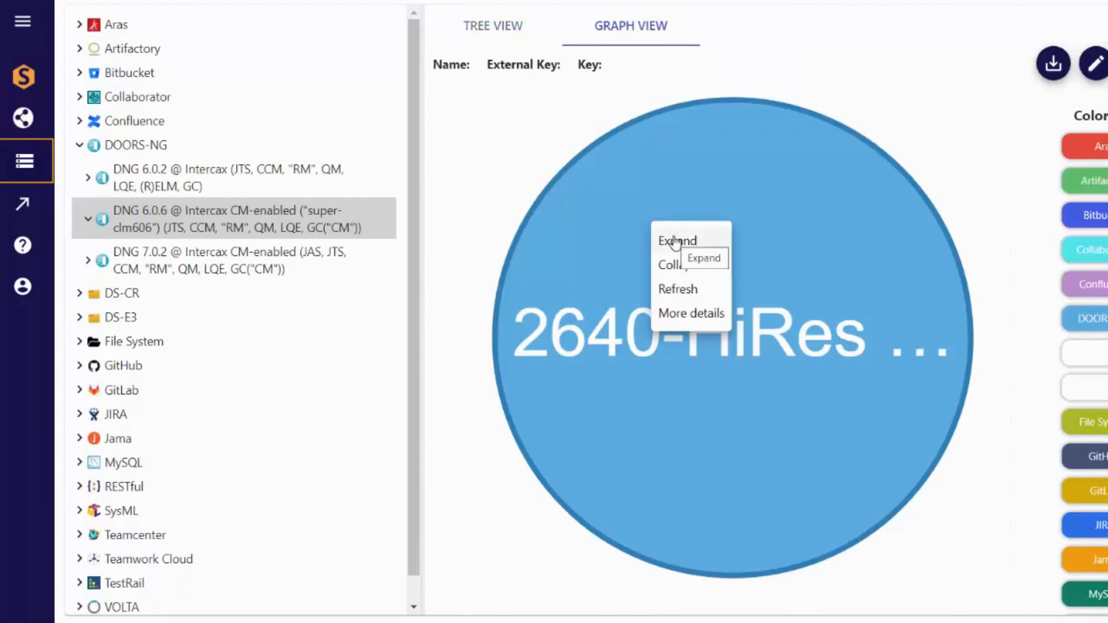
{"action": "left_click", "coordinate": [677, 241]}
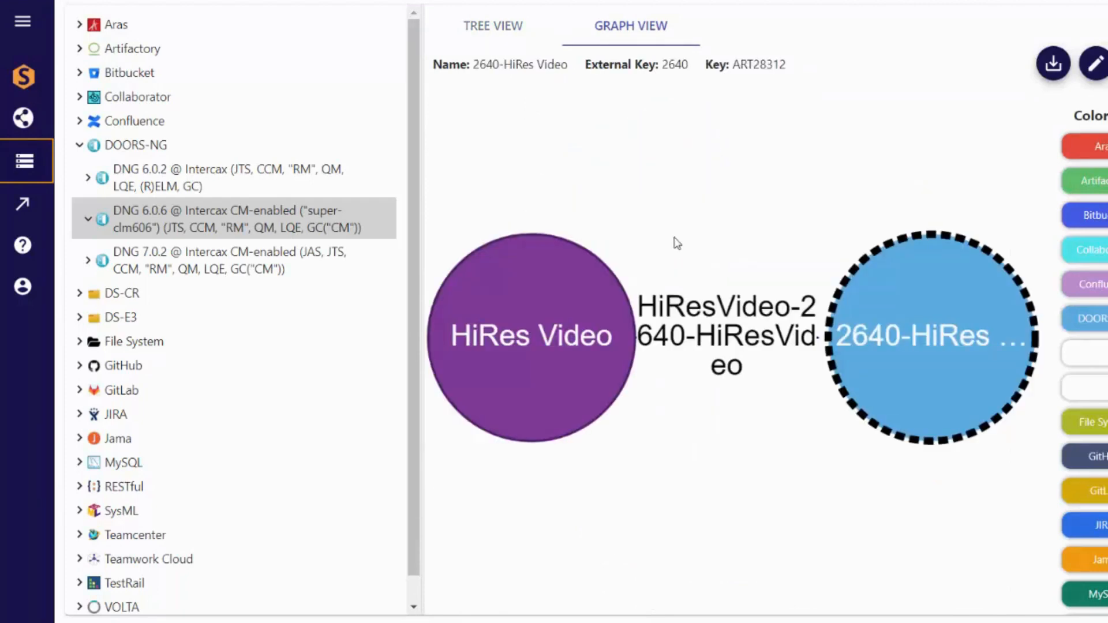
{"action": "right_click", "coordinate": [556, 264]}
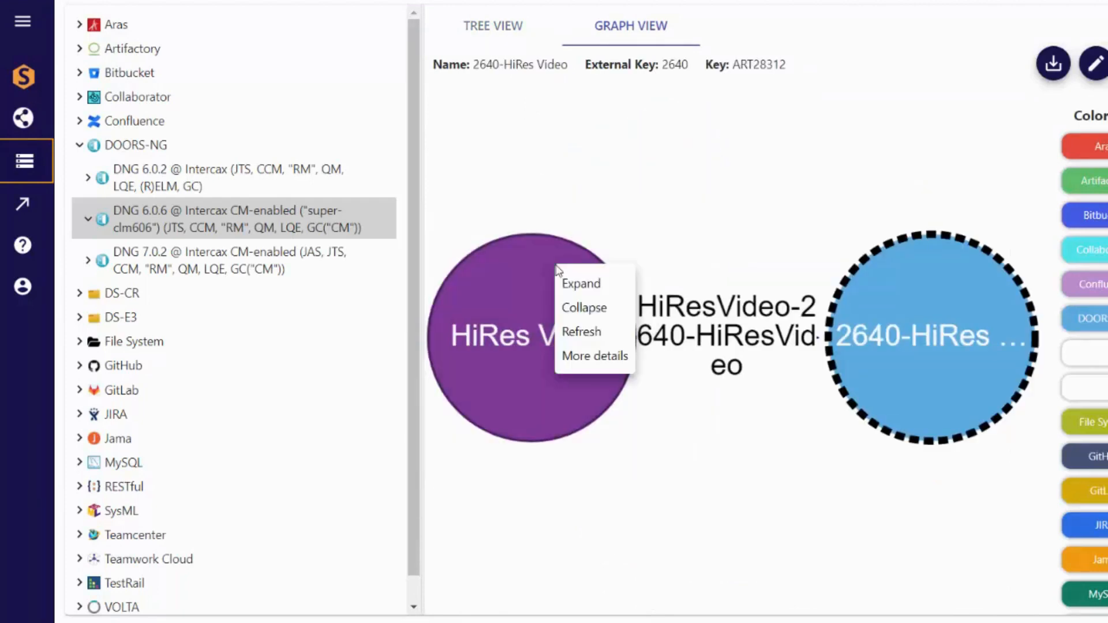
{"action": "left_click", "coordinate": [586, 288]}
{"action": "right_click", "coordinate": [874, 268]}
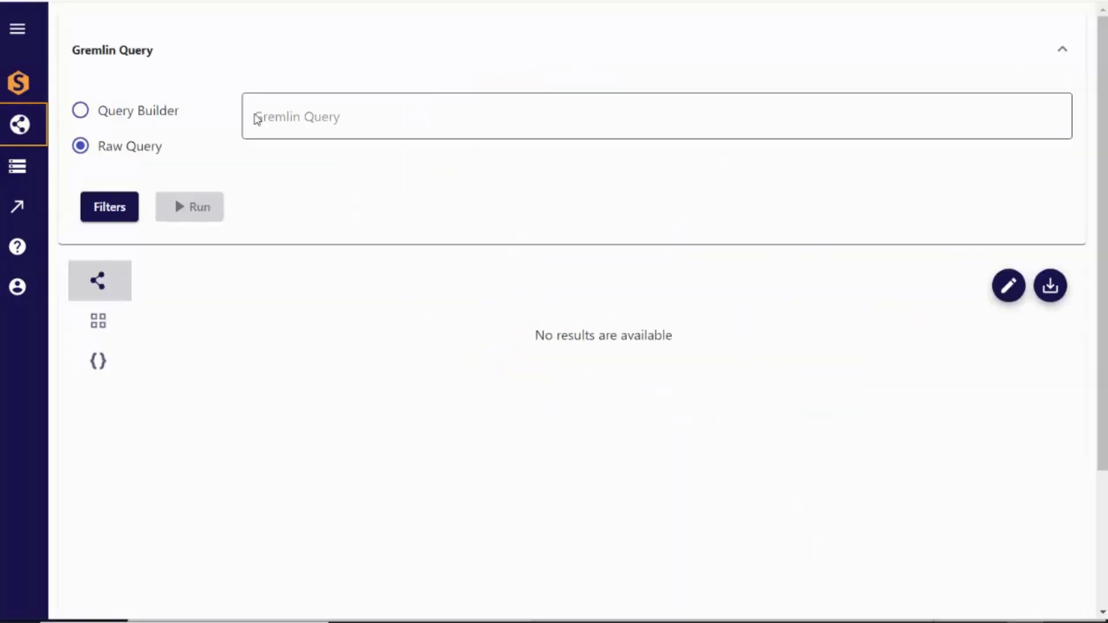
- Run the raw Gremlin query g.V().has('type','ART-TYPE339').bothE().has('sLabel','Relation').has('container','DZSB28').bothV().has('type','ART-TYPE99').path() and view the resulting vertices as a table
{"action": "left_click", "coordinate": [255, 115]}
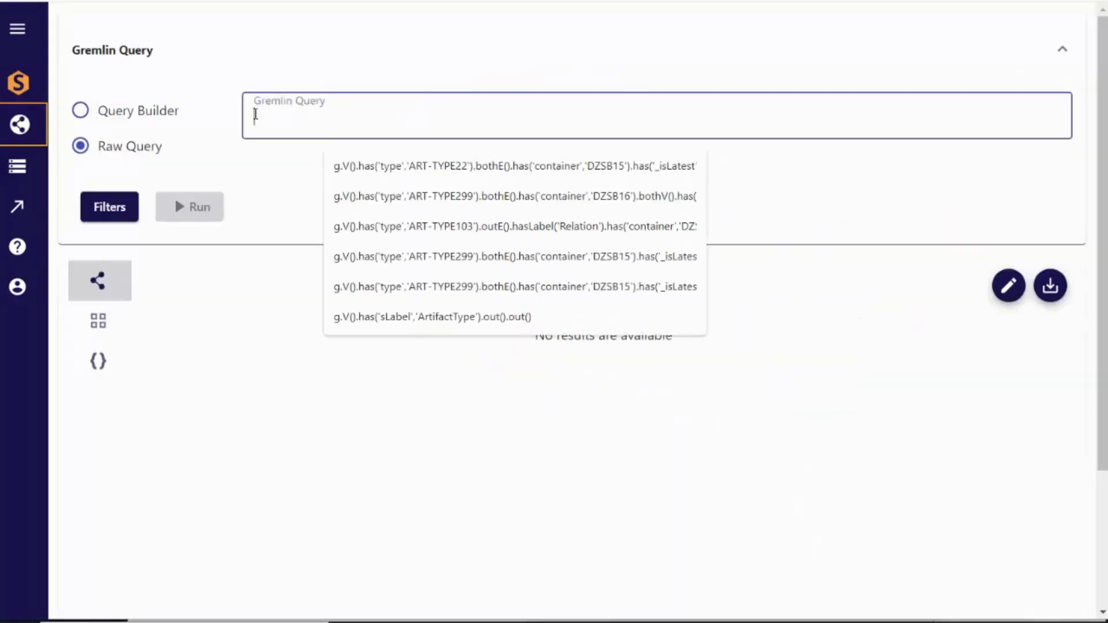
{"action": "type", "text": "g.V().has('type','ART-TYPE339').bothE().has('sLabel','Relation').has('container','DZSB28').bothV().has('type','ART-TYPE99').path()"}
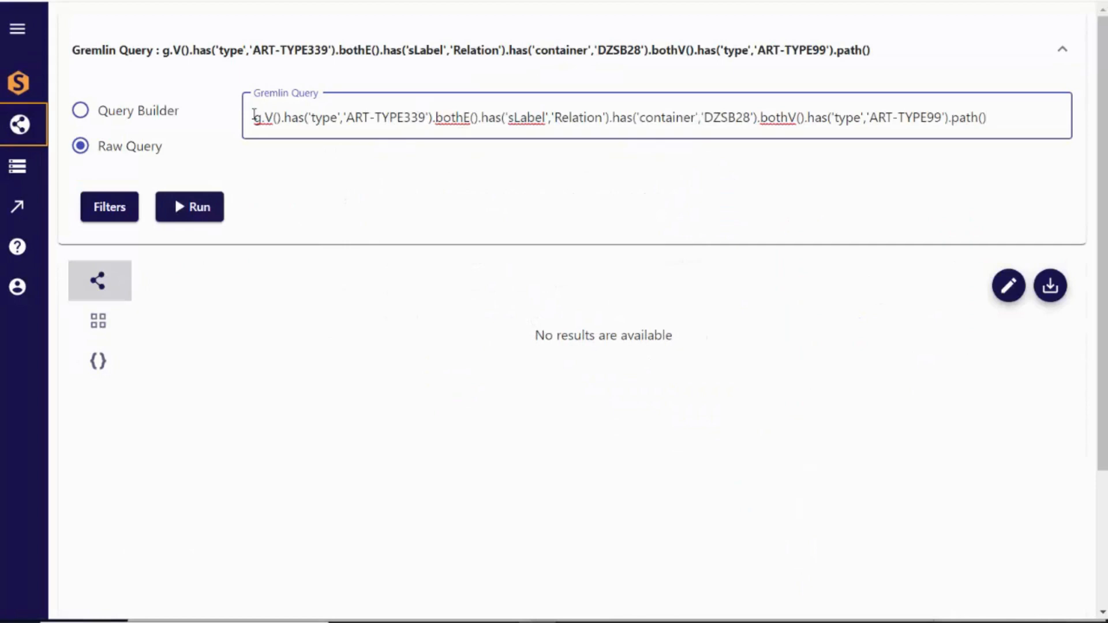
{"action": "key", "text": "Return"}
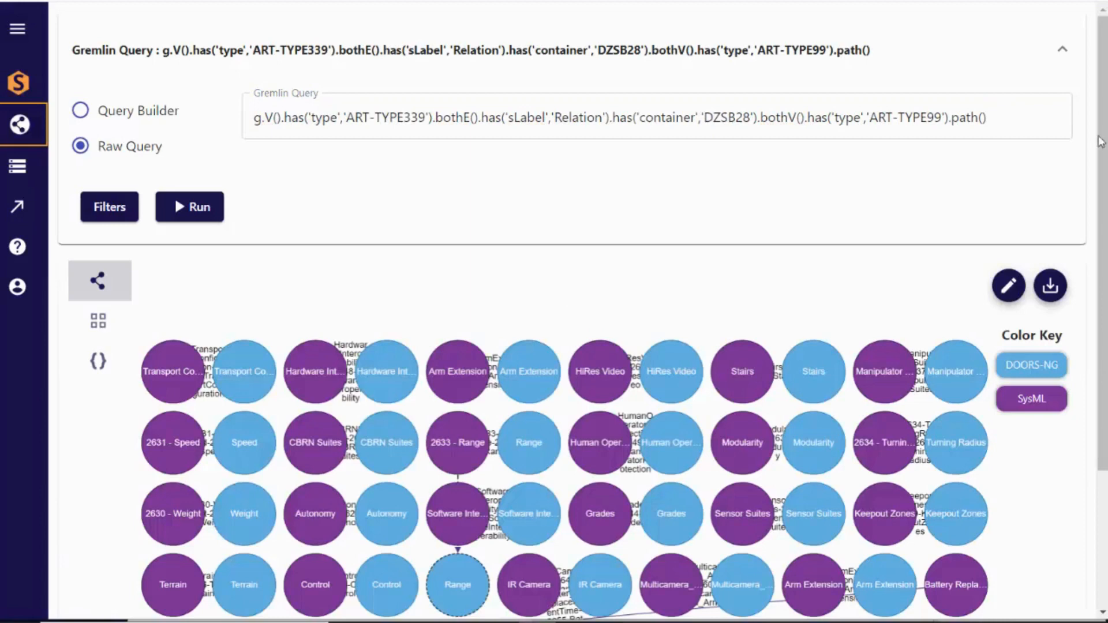
{"action": "left_click", "coordinate": [97, 322]}
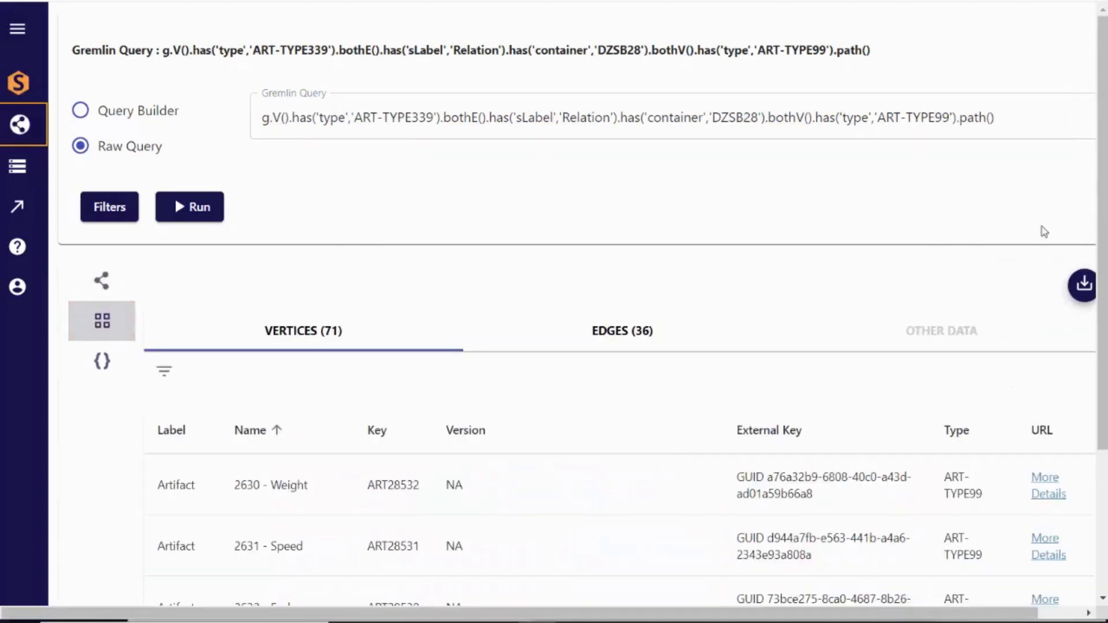
{"action": "scroll", "coordinate": [1102, 215], "scroll_direction": "down", "scroll_amount": 3}
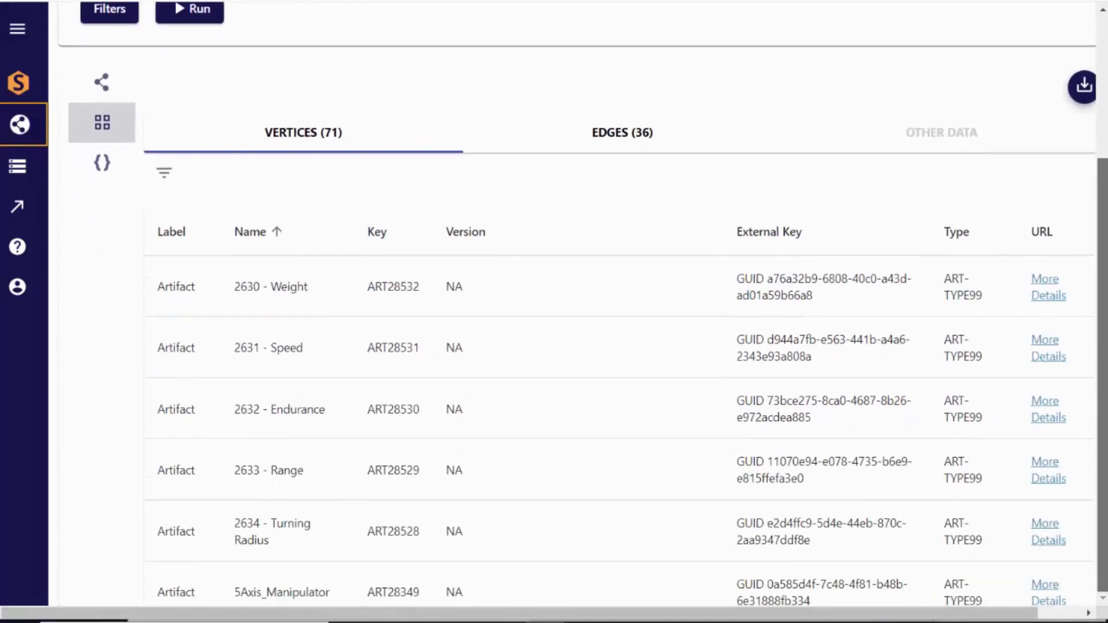
- Show the edges of the Gremlin query result as a table and review the listed relations
{"action": "left_click", "coordinate": [641, 143]}
{"action": "scroll", "coordinate": [1105, 190], "scroll_direction": "up", "scroll_amount": 1}
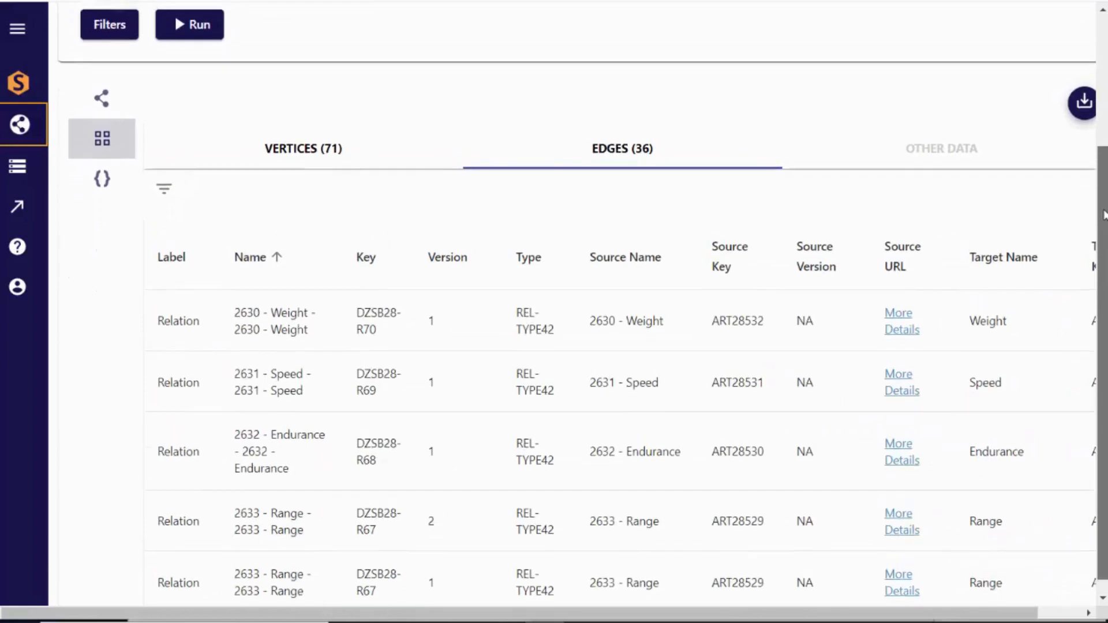
{"action": "left_click_drag", "start_coordinate": [1106, 191], "coordinate": [1088, 89]}
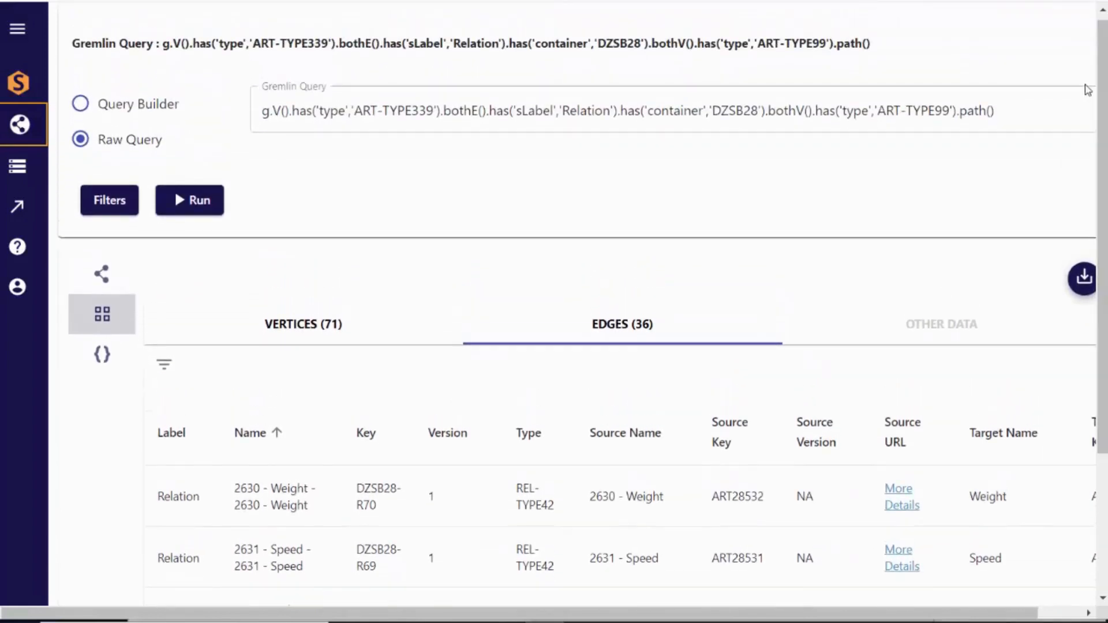
- Extend the raw query before path() with .bothE().has('container','CONT1473').bothV().has('type','ART-TYPE103').bothE().has('sLabel','Relation').has('container','DZSB28').bothV().has('type','ART-TYPE341') and run it
{"action": "key", "text": "ctrl+a"}
{"action": "type", "text": "g.V().has('type','ART-TYPE339').bothE().has('sLabel','Relation').has('container','DZSB28').bothV().has('type','ART-TYPE99').bothE().has('container','CONT1473').bothV().has('type','ART-TYPE103').bothE().has('sLabel','Relation').has('container','DZSB28').bothV().has('type','ART-TYPE341').path()"}
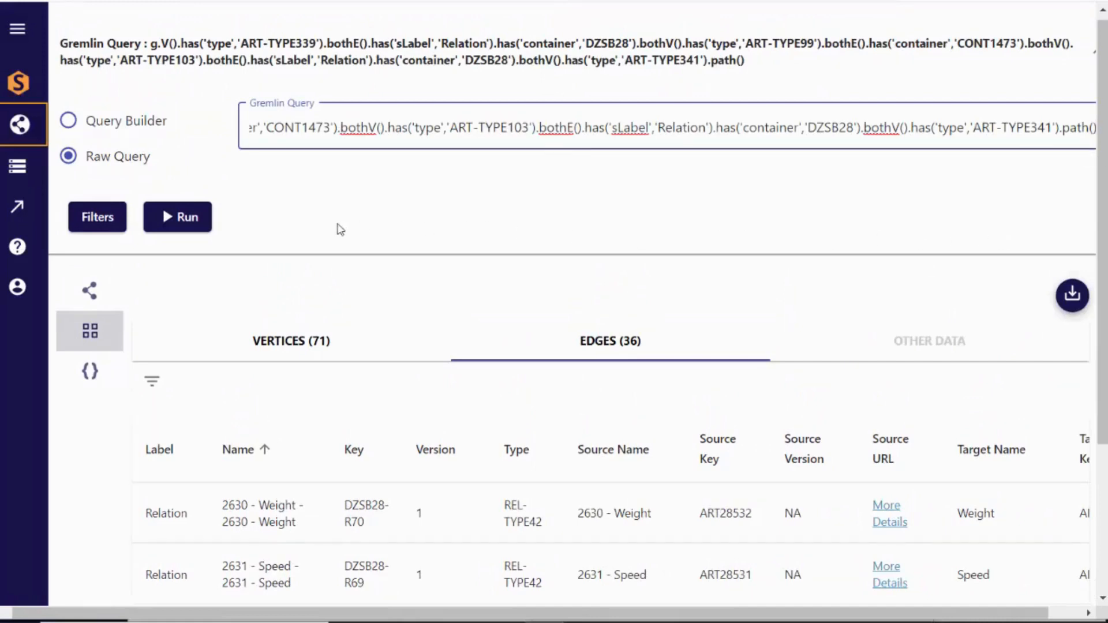
{"action": "left_click", "coordinate": [185, 217]}
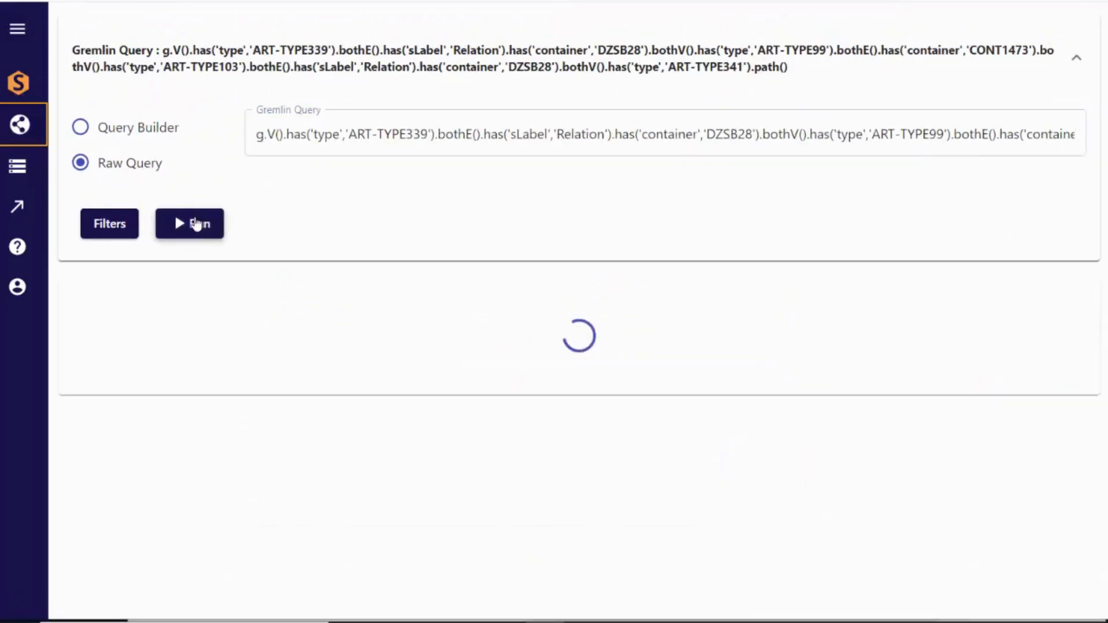
{"action": "left_click", "coordinate": [112, 86]}
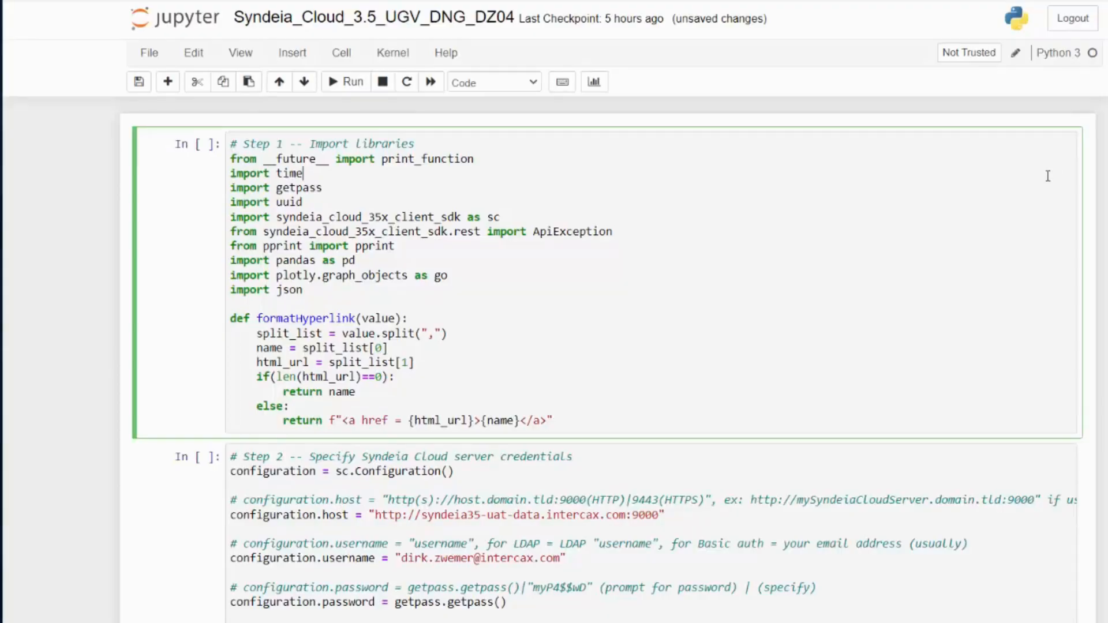
- In the Jupyter notebook Syndeia_Cloud_3.5_UGV_DNG_DZ04, run the library import and server credentials cells, entering the Syndeia Cloud account password
{"action": "left_click", "coordinate": [346, 81]}
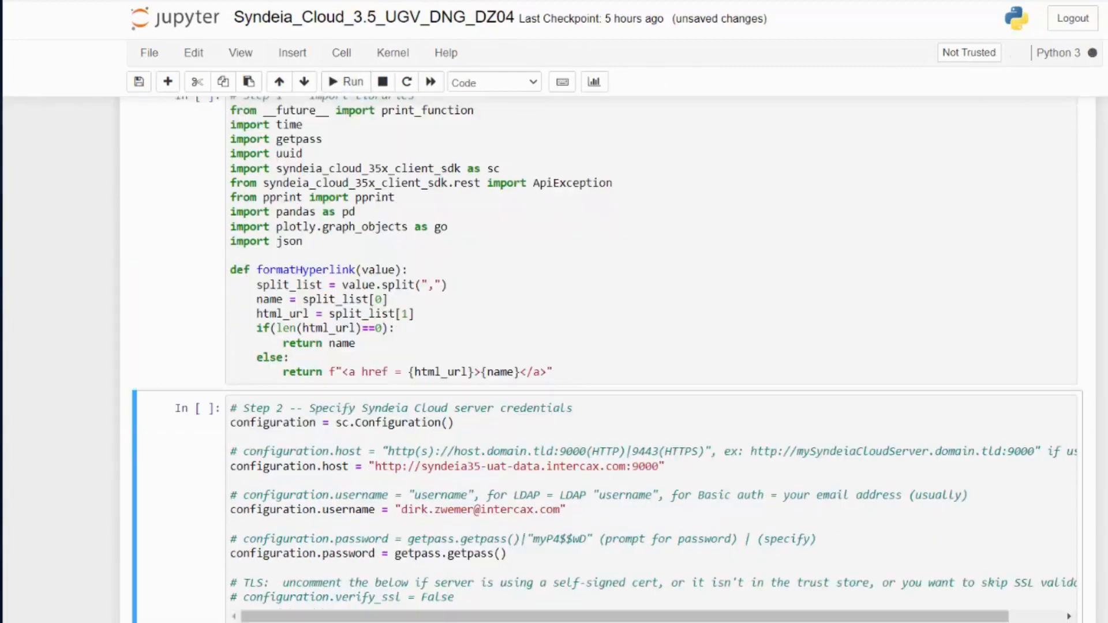
{"action": "left_click", "coordinate": [349, 82]}
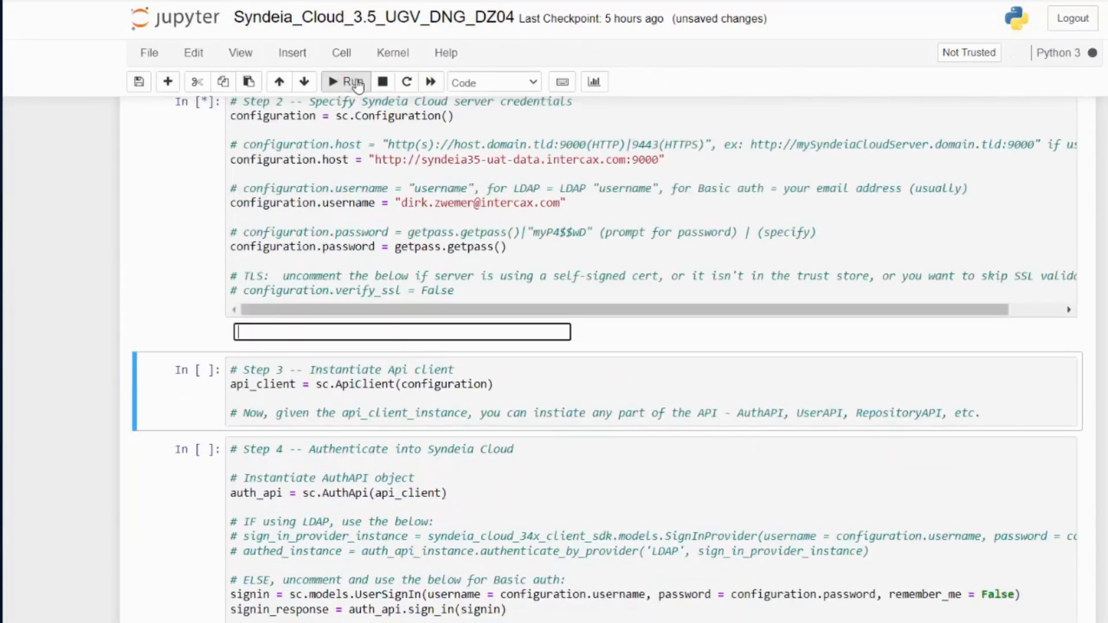
{"action": "left_click", "coordinate": [332, 333]}
{"action": "type", "text": "•"}
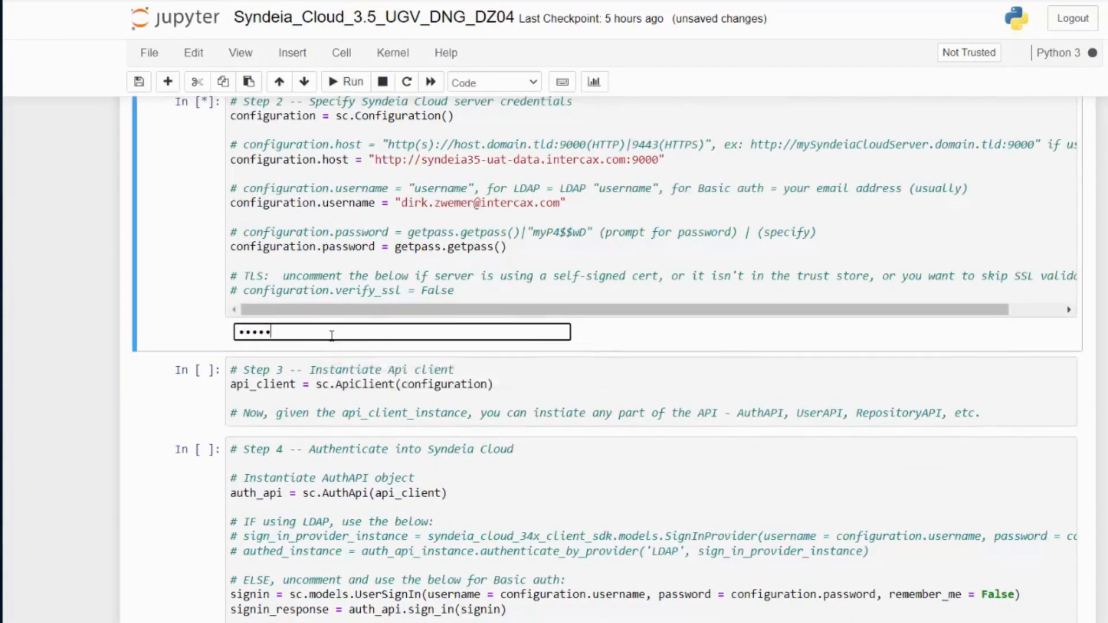
{"action": "type", "text": "•••••"}
{"action": "key", "text": "Return"}
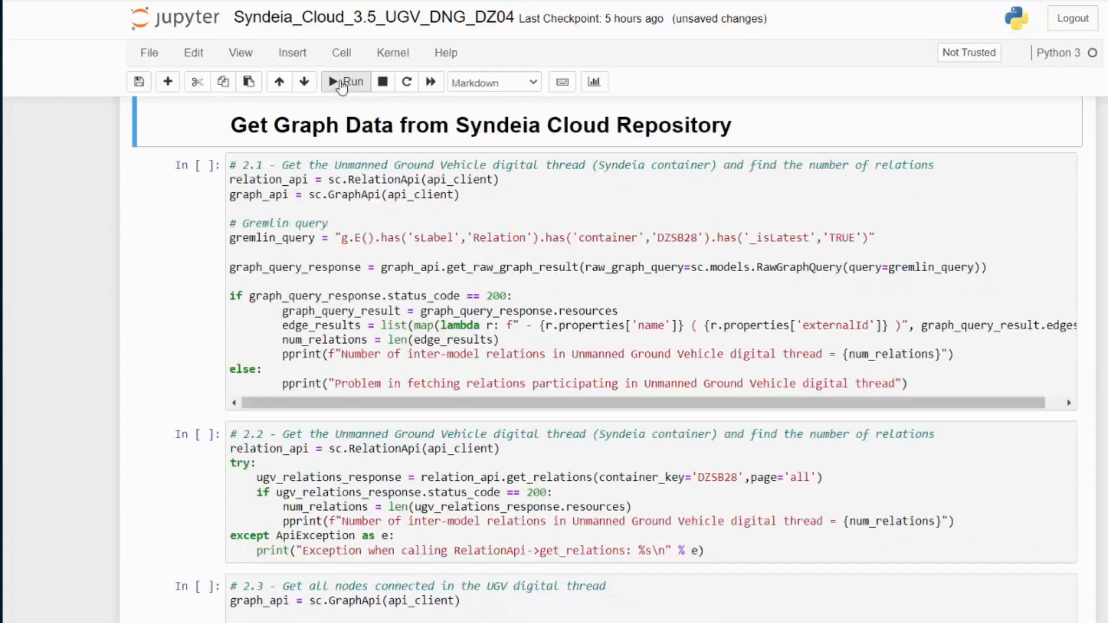
- Run the graph data cells through 2.5, Get inter-model relationships from/to GitHub elements, and review the resulting relations table
{"action": "left_click", "coordinate": [340, 82]}
{"action": "left_click", "coordinate": [339, 83]}
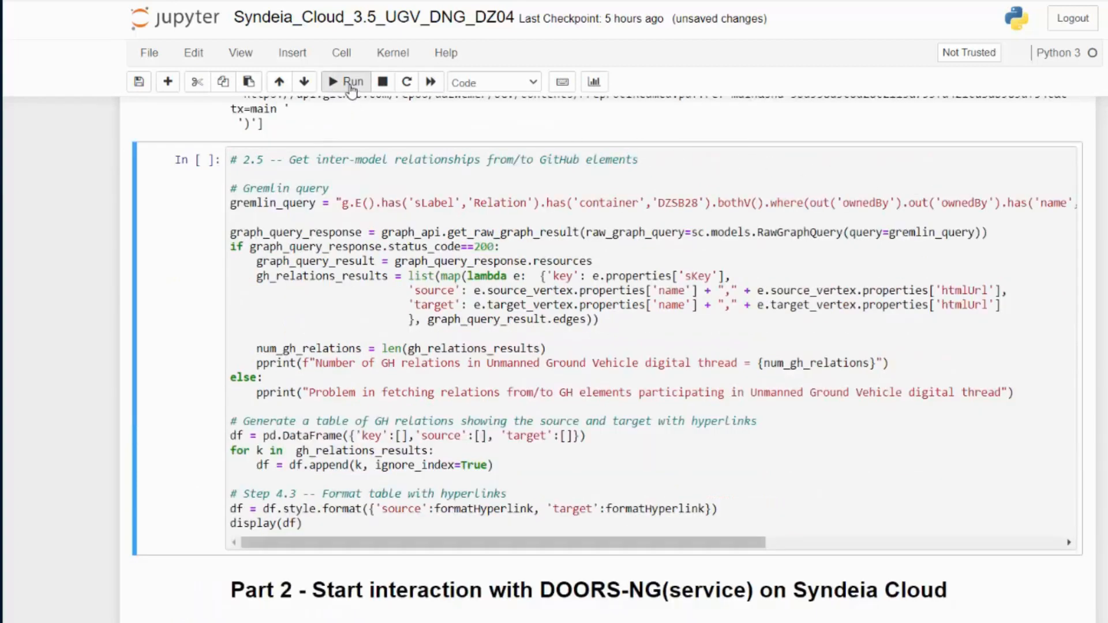
{"action": "left_click", "coordinate": [353, 81]}
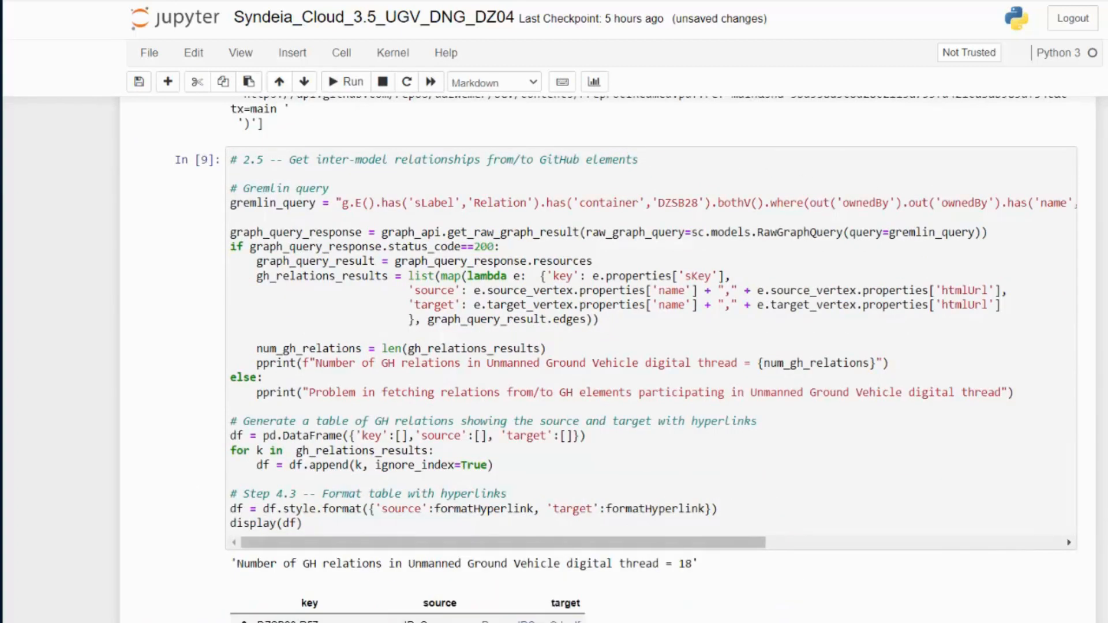
{"action": "scroll", "coordinate": [627, 359], "scroll_direction": "down", "scroll_amount": 5}
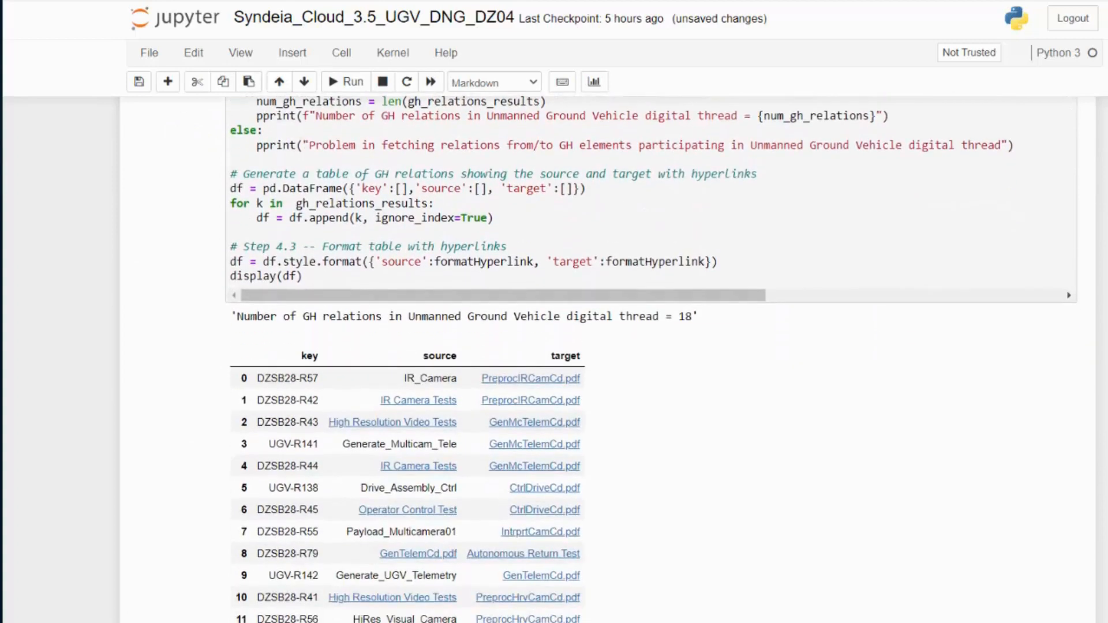
{"action": "scroll", "coordinate": [626, 360], "scroll_direction": "down", "scroll_amount": 1}
{"action": "scroll", "coordinate": [606, 358], "scroll_direction": "down", "scroll_amount": 8}
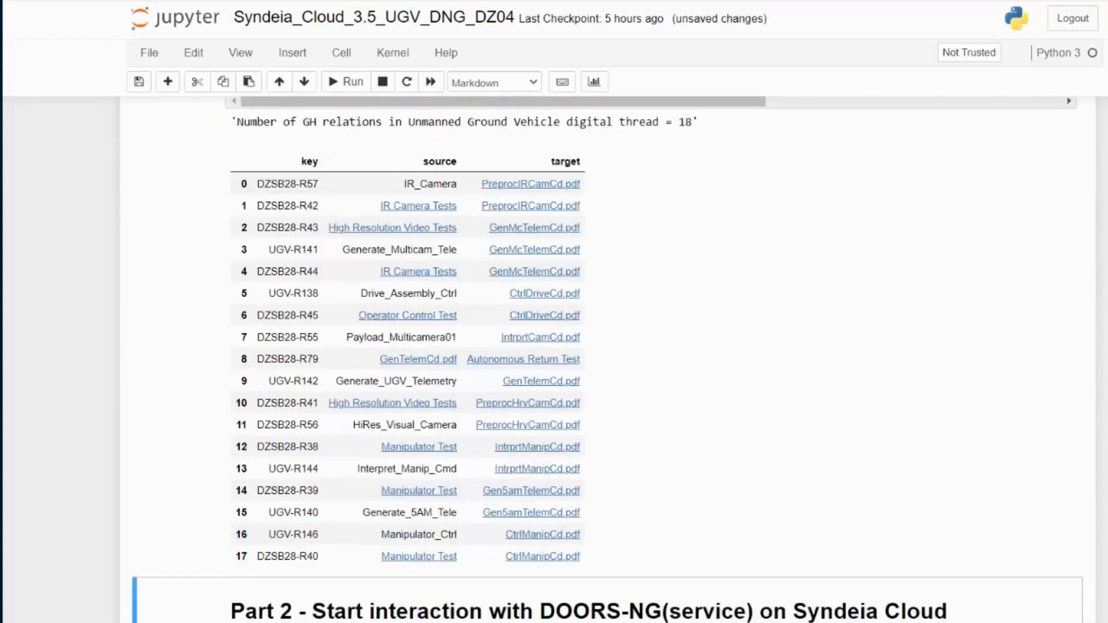
- Run the Part 2 cell that finds the DOORS-NG repositories managed by the Syndeia Cloud DOORS-NG service
{"action": "left_click", "coordinate": [353, 82]}
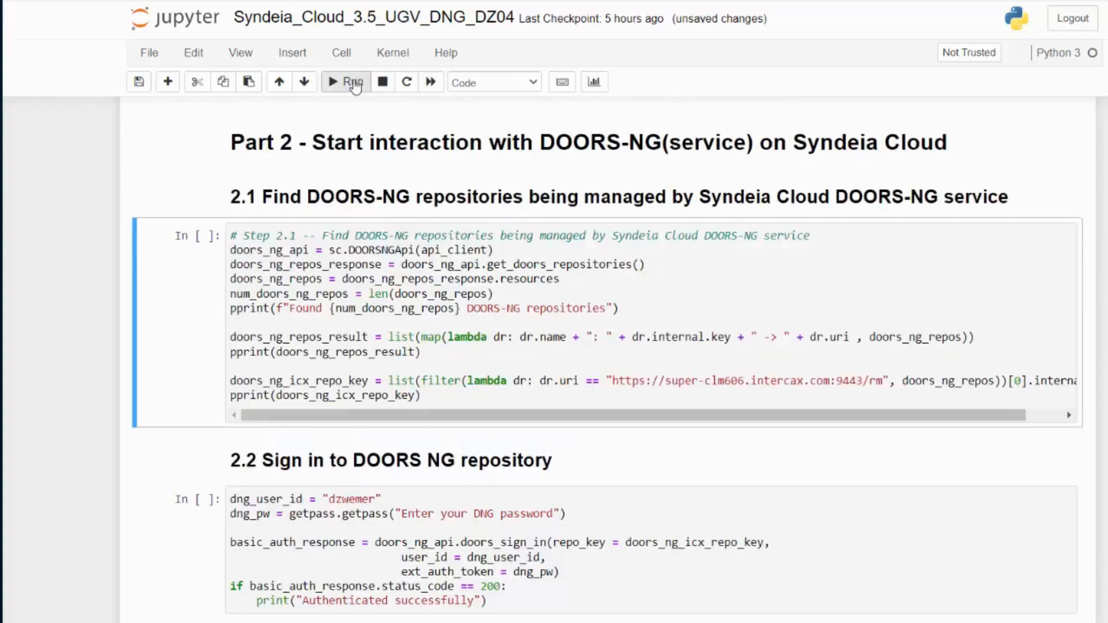
{"action": "left_click", "coordinate": [353, 81]}
{"action": "scroll", "coordinate": [606, 358], "scroll_direction": "down", "scroll_amount": 8}
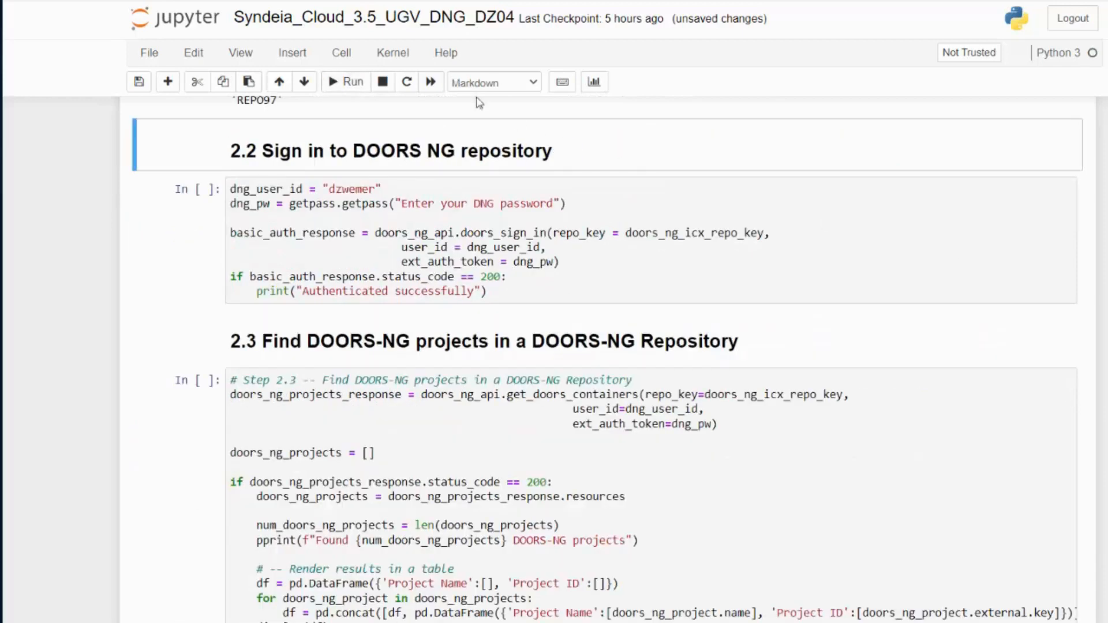
- Run the 2.2 sign-in cell and submit the DNG password to authenticate into the DOORS NG repository
{"action": "left_click", "coordinate": [350, 84]}
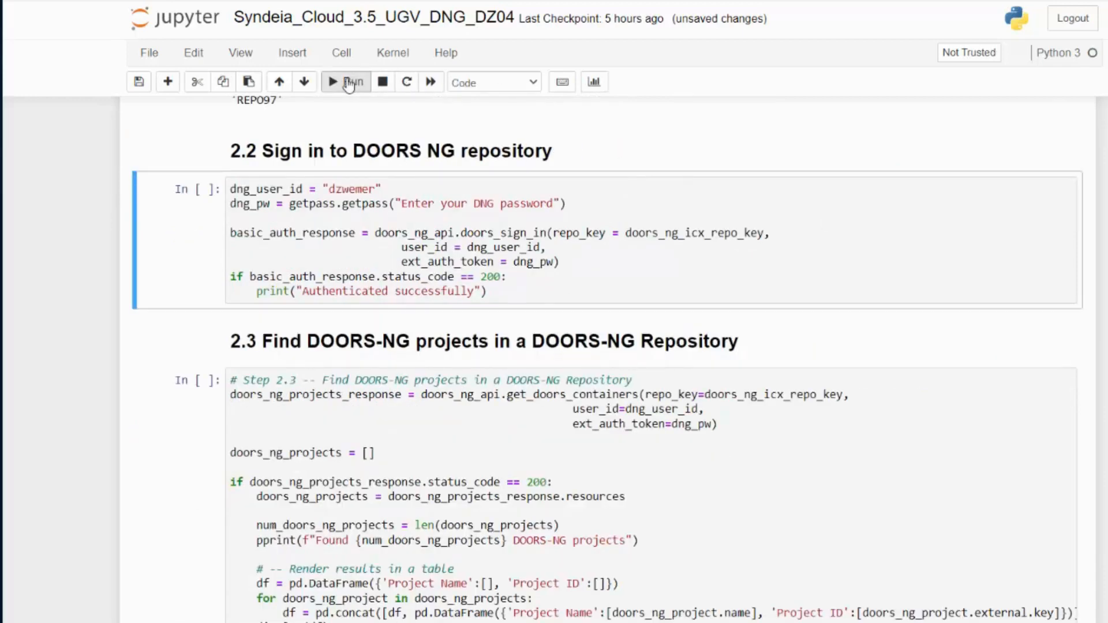
{"action": "left_click", "coordinate": [349, 84]}
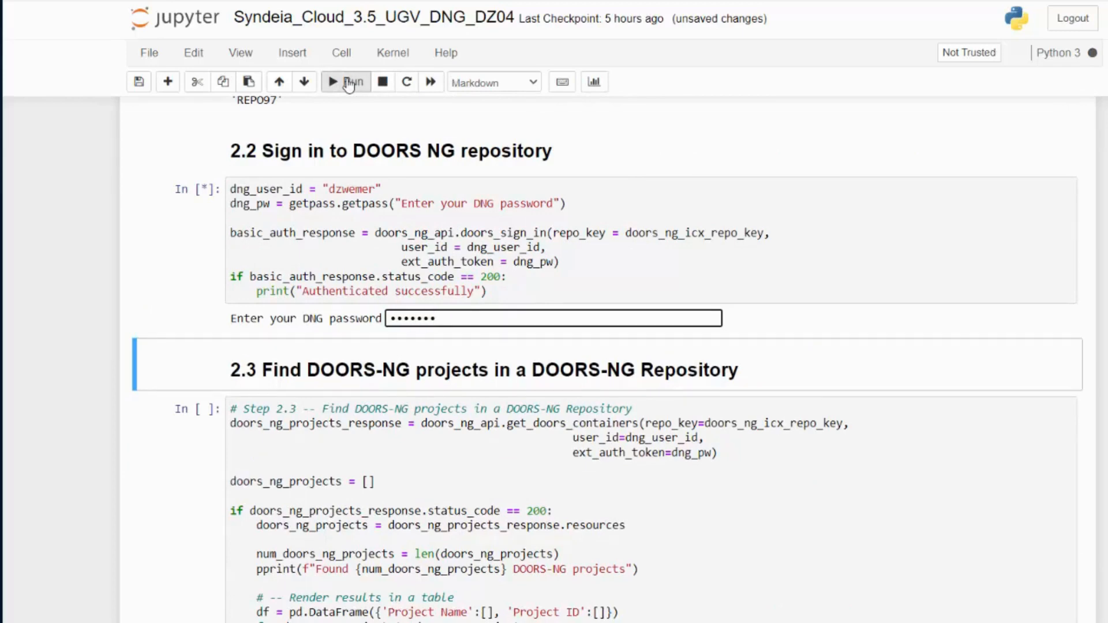
{"action": "key", "text": "Return"}
- Run the cells that find the DOORS-NG projects in the repository and the folders down to UGV Requirements
{"action": "left_click", "coordinate": [349, 84]}
{"action": "left_click", "coordinate": [352, 86]}
{"action": "scroll", "coordinate": [677, 301], "scroll_direction": "down", "scroll_amount": 20}
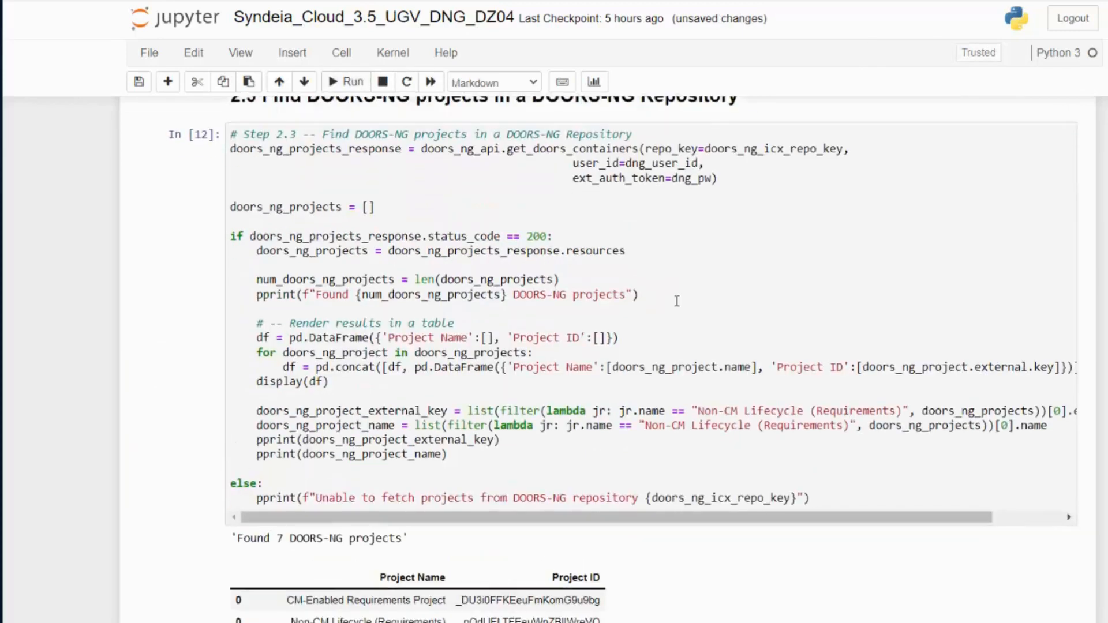
{"action": "scroll", "coordinate": [783, 222], "scroll_direction": "down", "scroll_amount": 8}
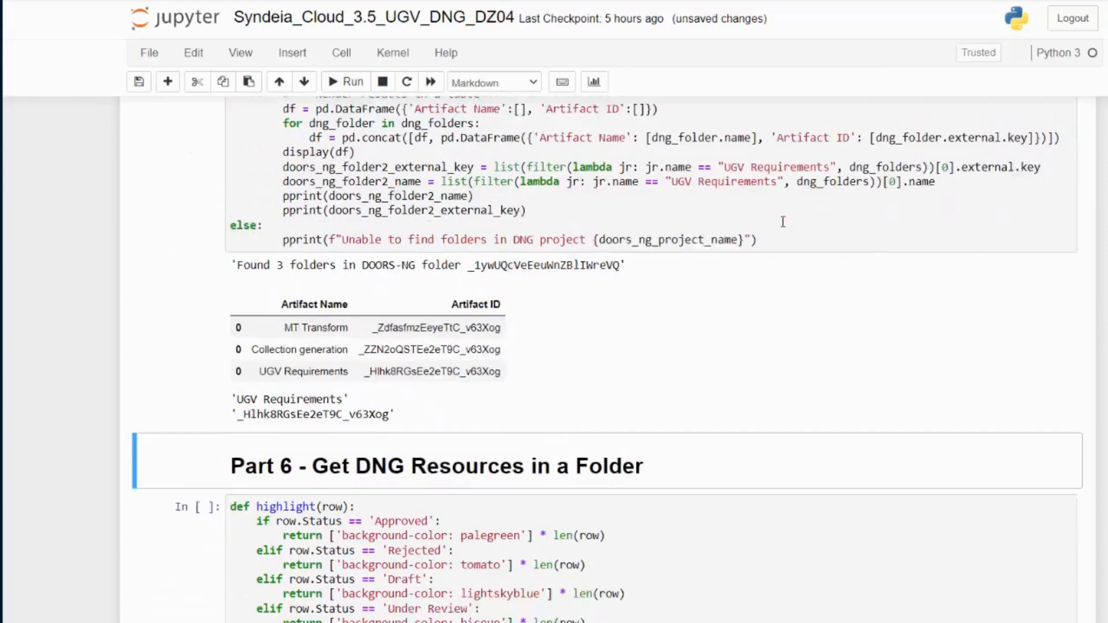
- Run the cell tabulating the DOORS-NG module's artifacts coloured by status, and the Part 8 search for artifact 2631
{"action": "scroll", "coordinate": [765, 255], "scroll_direction": "down", "scroll_amount": 20}
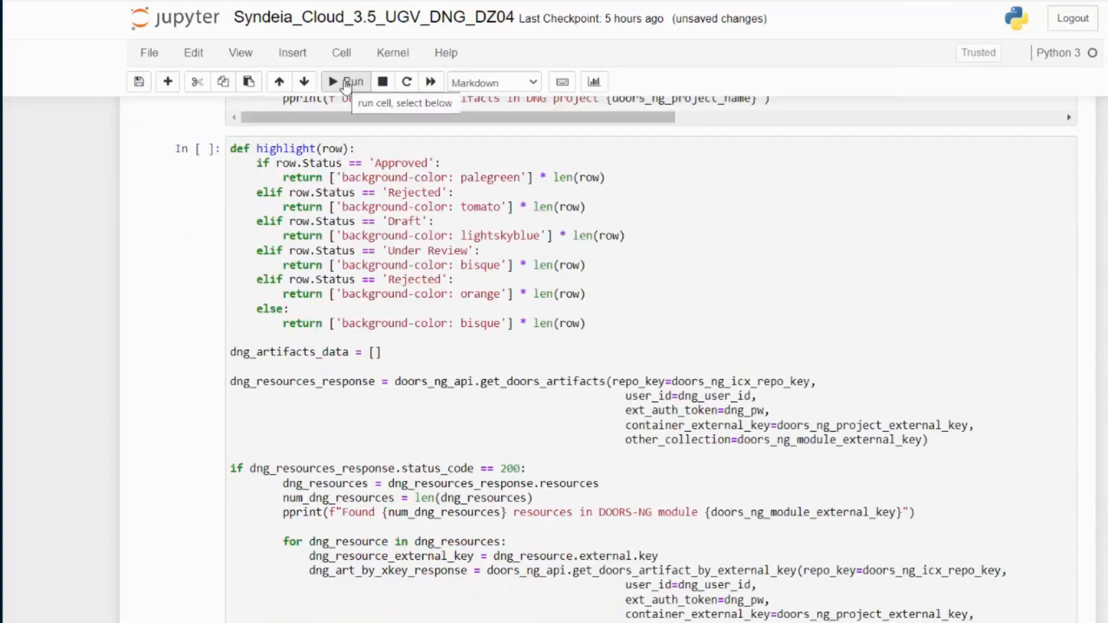
{"action": "left_click", "coordinate": [345, 82]}
{"action": "left_click", "coordinate": [345, 81]}
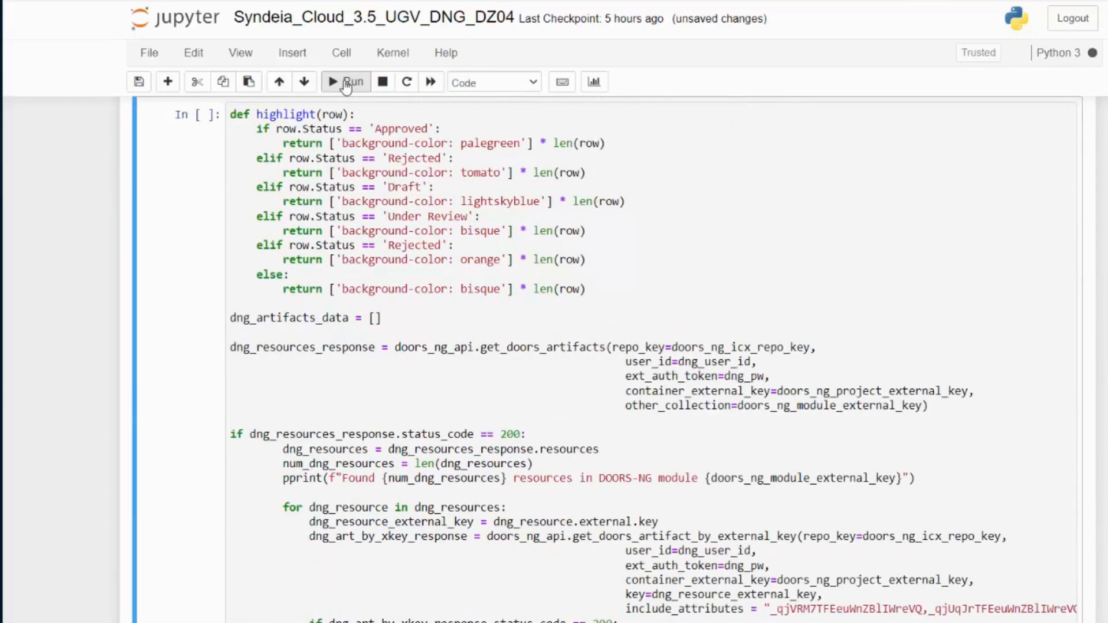
{"action": "left_click", "coordinate": [358, 83]}
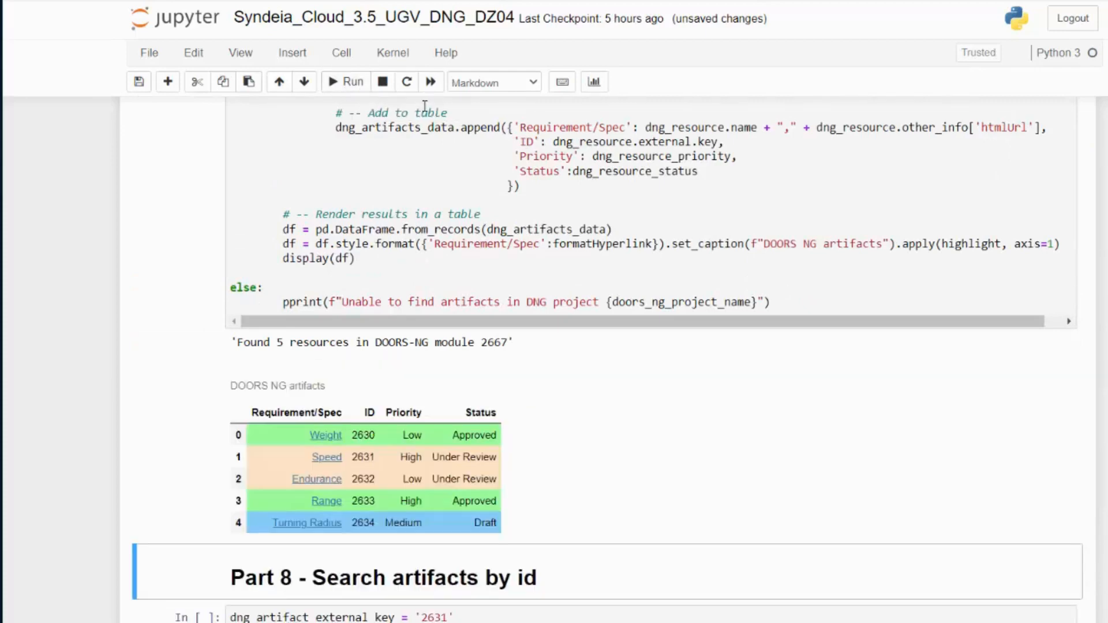
{"action": "left_click", "coordinate": [354, 82]}
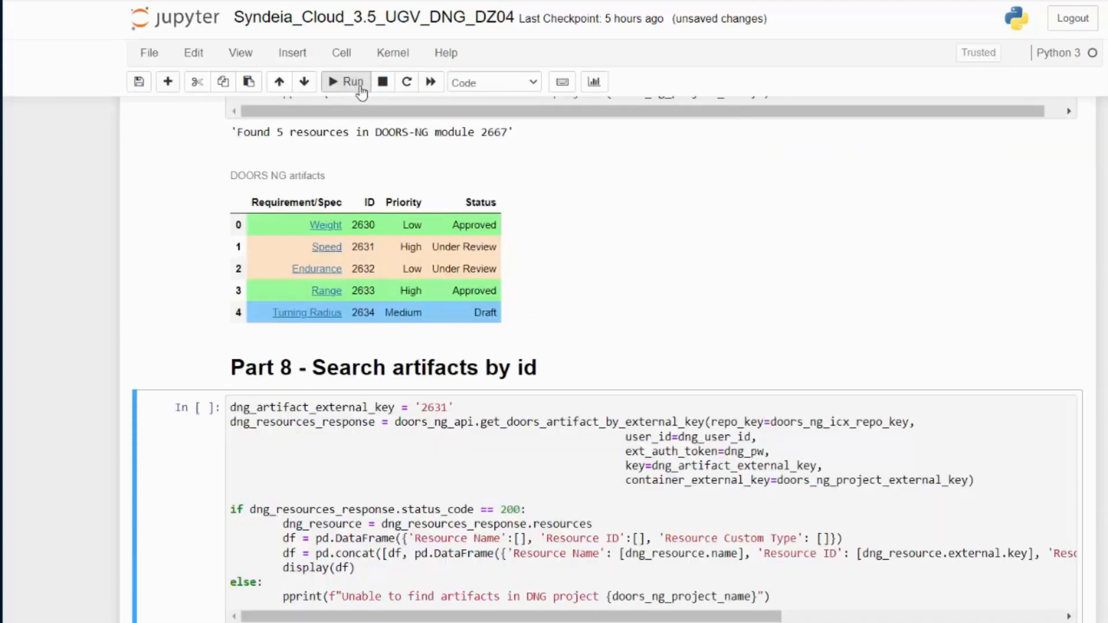
{"action": "left_click", "coordinate": [354, 82]}
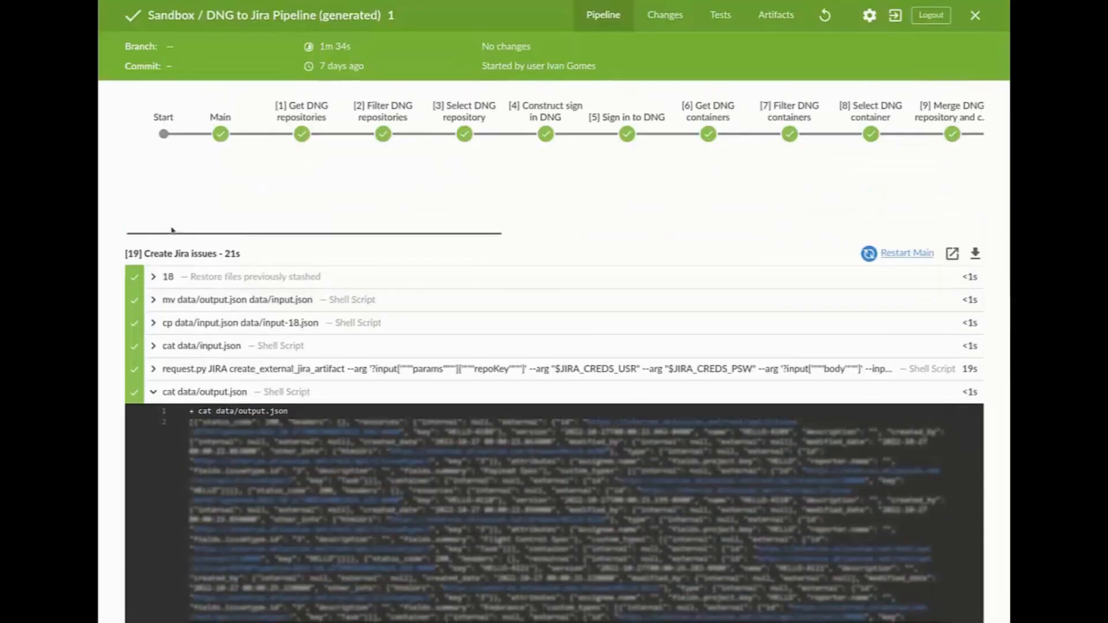
- In the DNG to Jira Pipeline run, examine the data/output.json output of the Create Jira issues stage
{"action": "left_click_drag", "start_coordinate": [172, 231], "coordinate": [161, 339]}
{"action": "scroll", "coordinate": [161, 339], "scroll_direction": "down", "scroll_amount": 1}
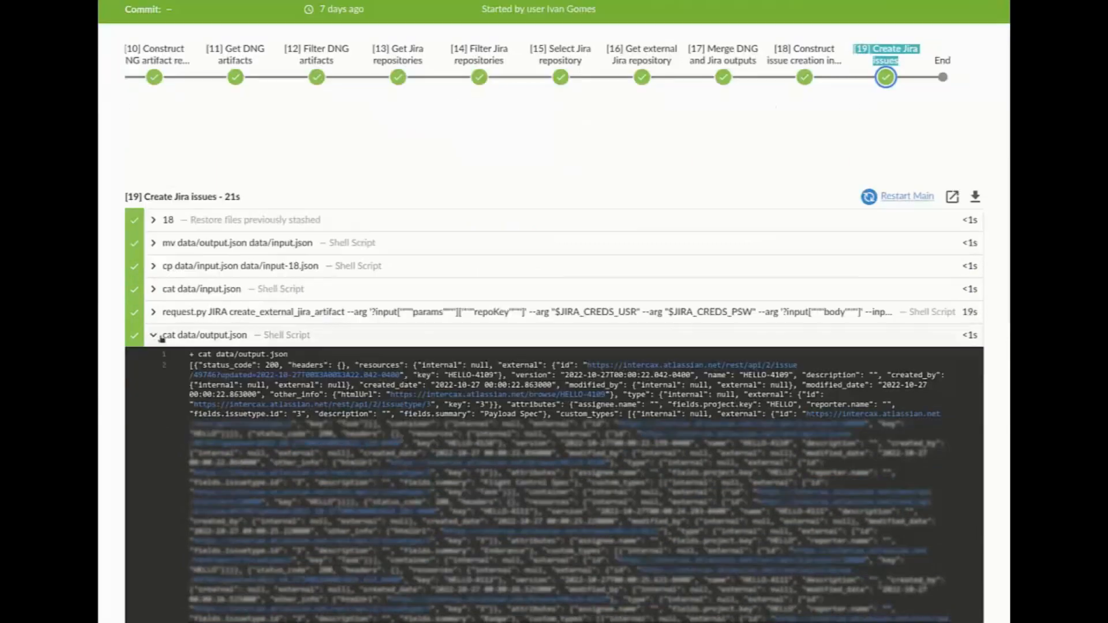
{"action": "scroll", "coordinate": [233, 335], "scroll_direction": "down", "scroll_amount": 3}
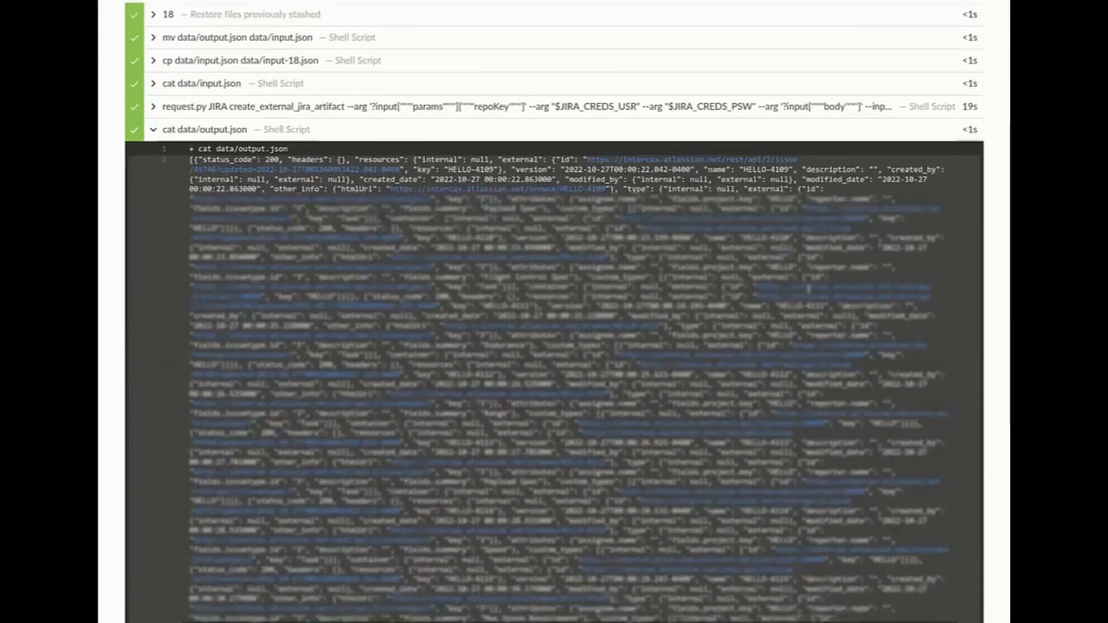
{"action": "scroll", "coordinate": [825, 287], "scroll_direction": "down", "scroll_amount": 1}
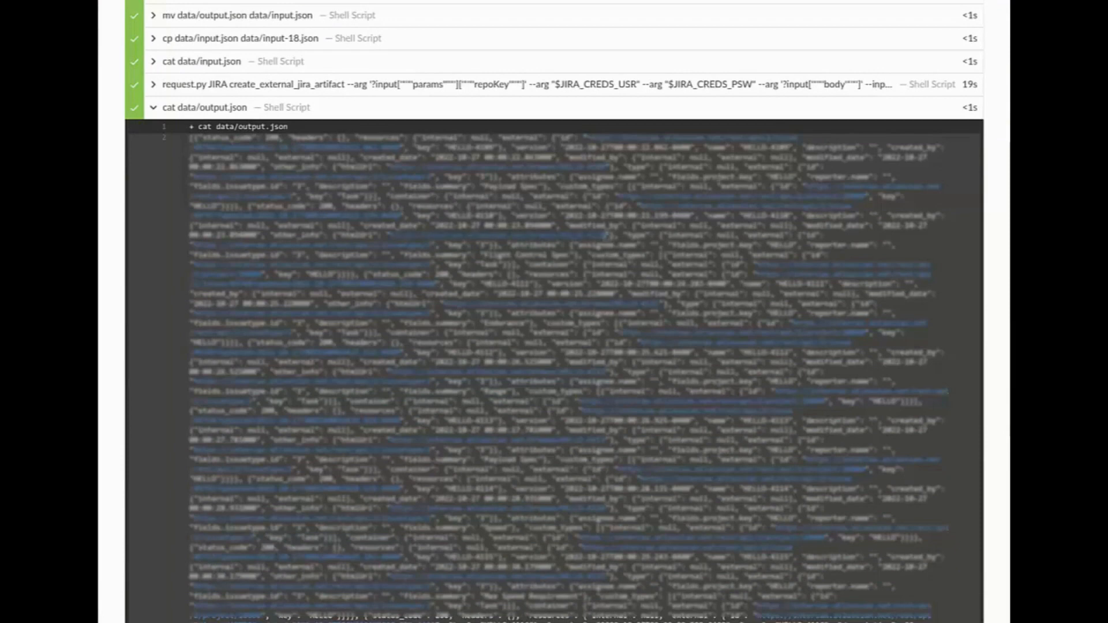
{"action": "left_click_drag", "start_coordinate": [609, 235], "coordinate": [453, 236]}
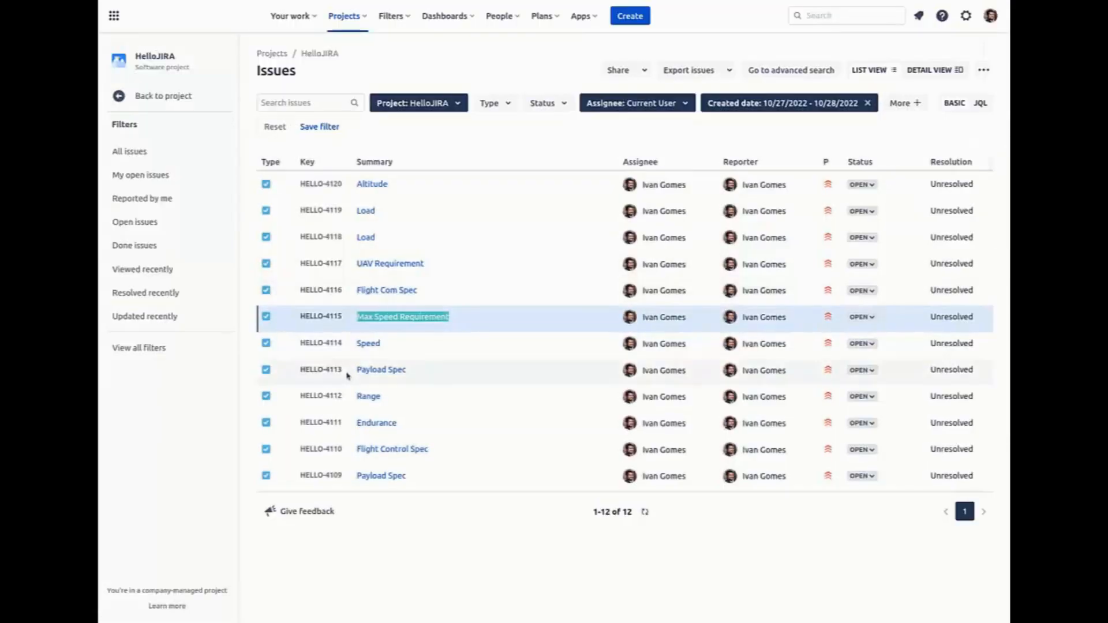
- In the HelloJIRA issue list, highlight the summaries of the Flight Control Spec and Max Speed Requirement issues
{"action": "left_click", "coordinate": [350, 374]}
{"action": "left_click_drag", "start_coordinate": [343, 450], "coordinate": [322, 451]}
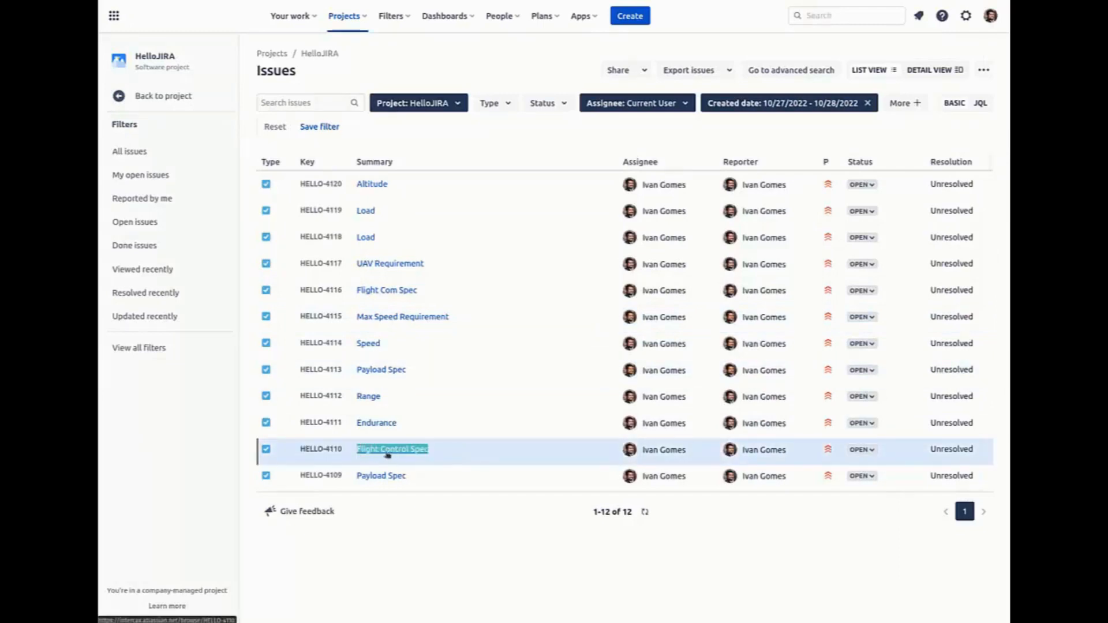
{"action": "left_click", "coordinate": [471, 348]}
{"action": "left_click_drag", "start_coordinate": [478, 314], "coordinate": [422, 314]}
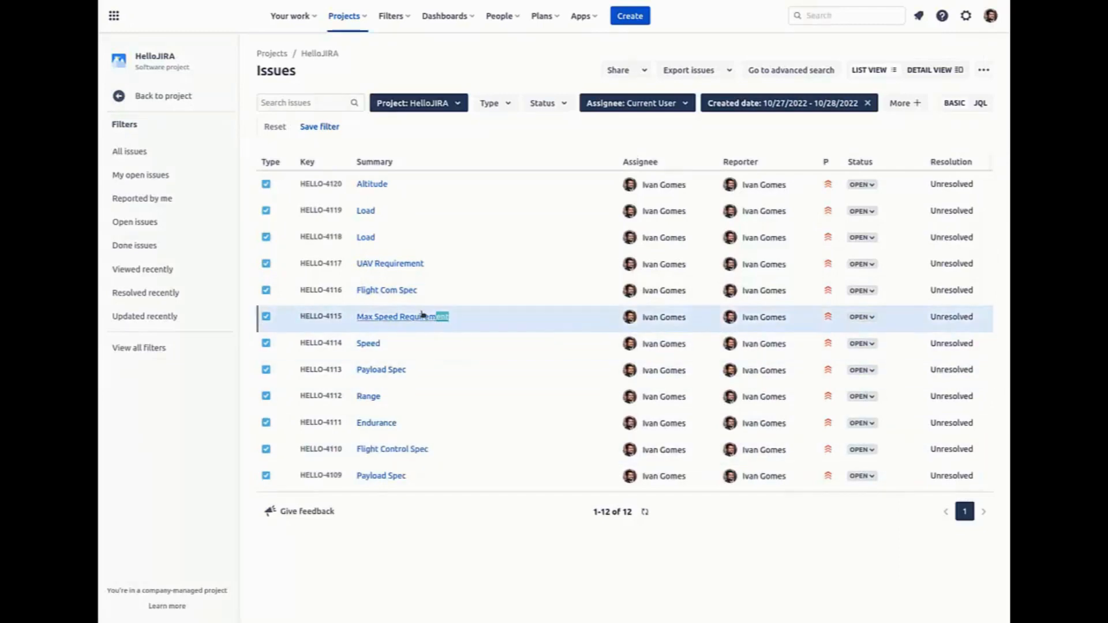